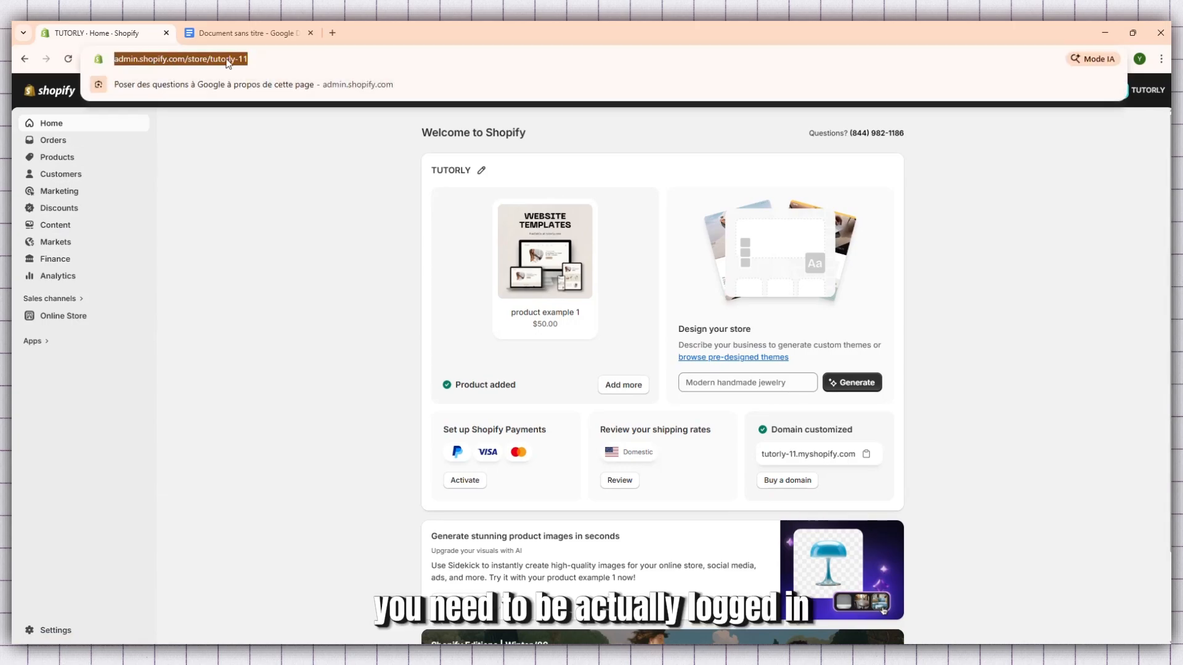
click(232, 59)
drag(215, 59, 110, 60)
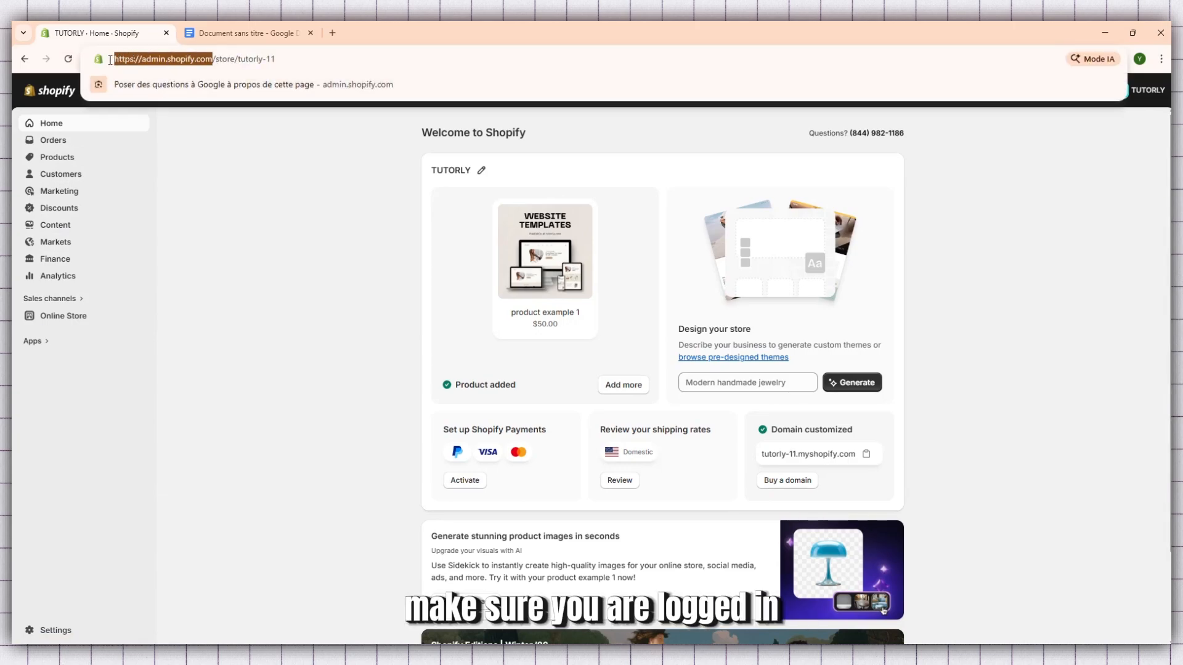
click(172, 63)
scroll(276, 264, down, 2)
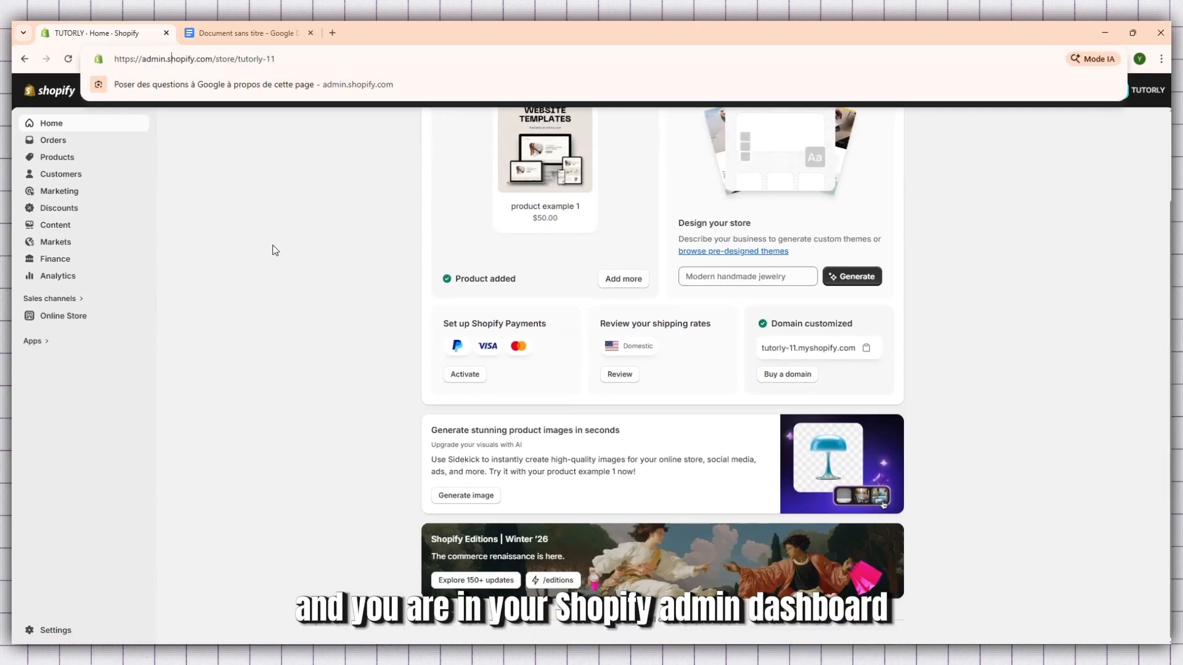
click(274, 245)
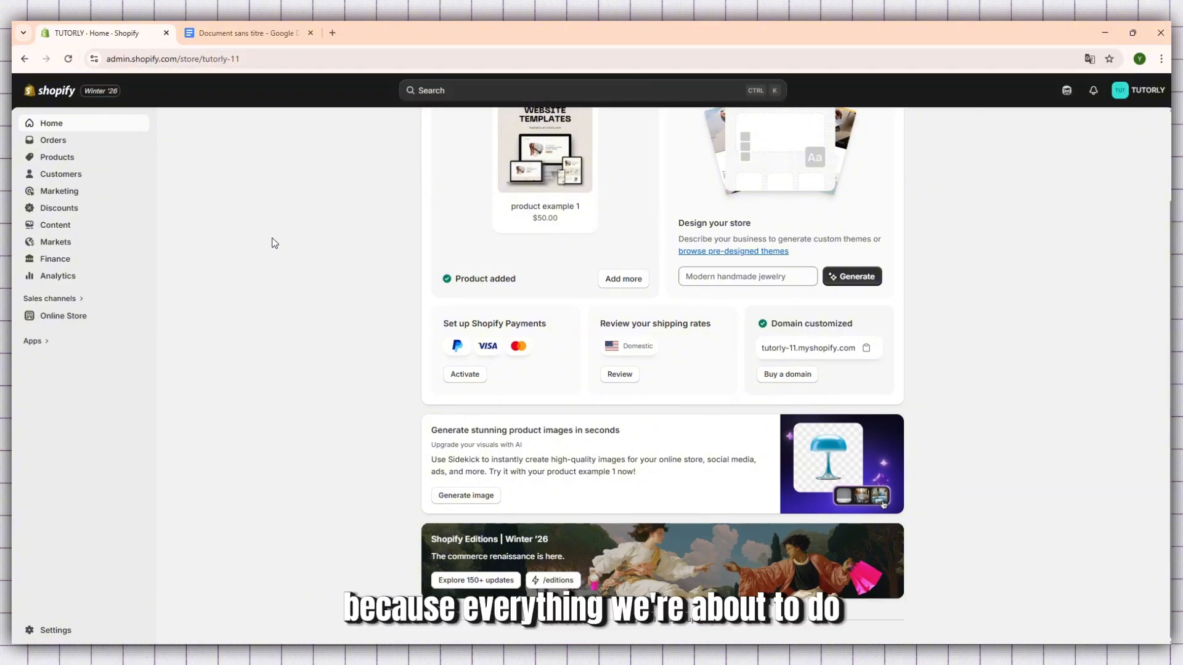
scroll(274, 242, up, 2)
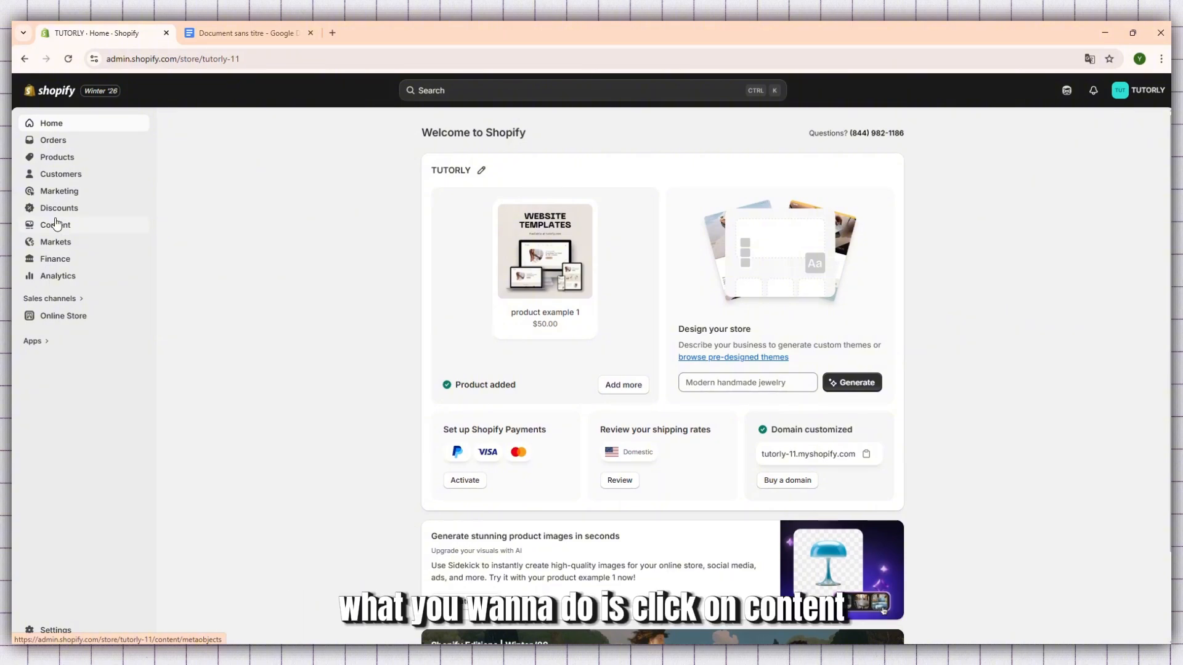
- Open the store's Blog posts page within the Content section
click(76, 226)
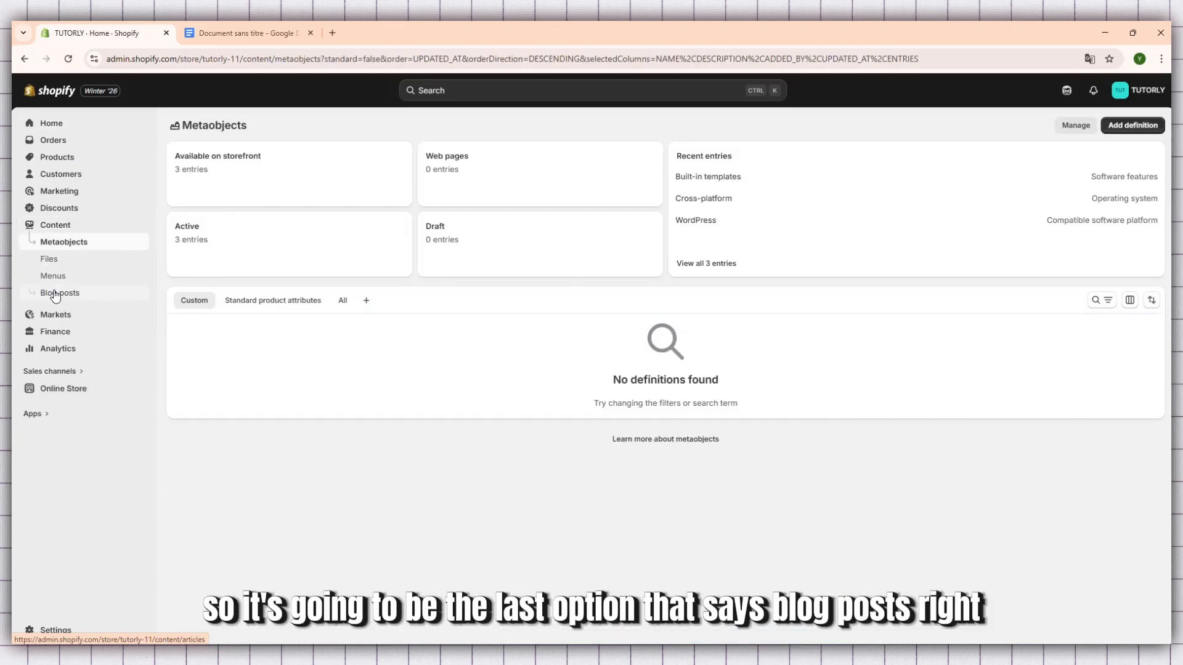
click(92, 299)
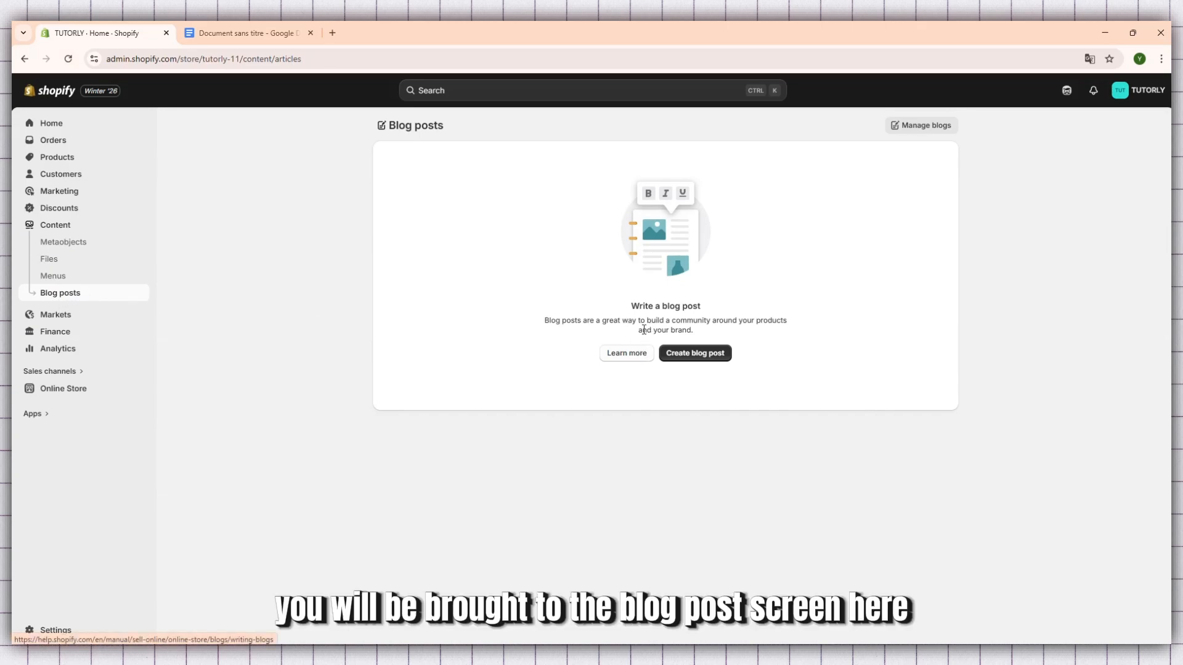
mouse_move(692, 331)
mouse_down()
mouse_move(610, 311)
mouse_move(644, 308)
mouse_move(714, 332)
mouse_up()
click(644, 308)
click(740, 334)
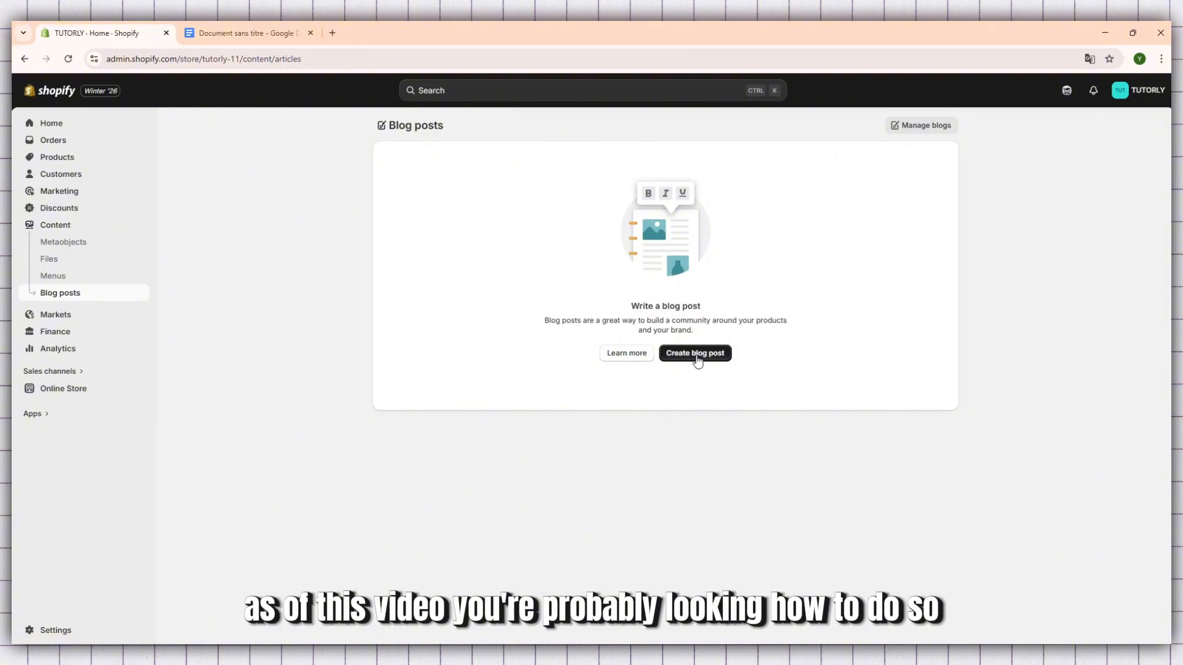
right_click(635, 354)
key(Escape)
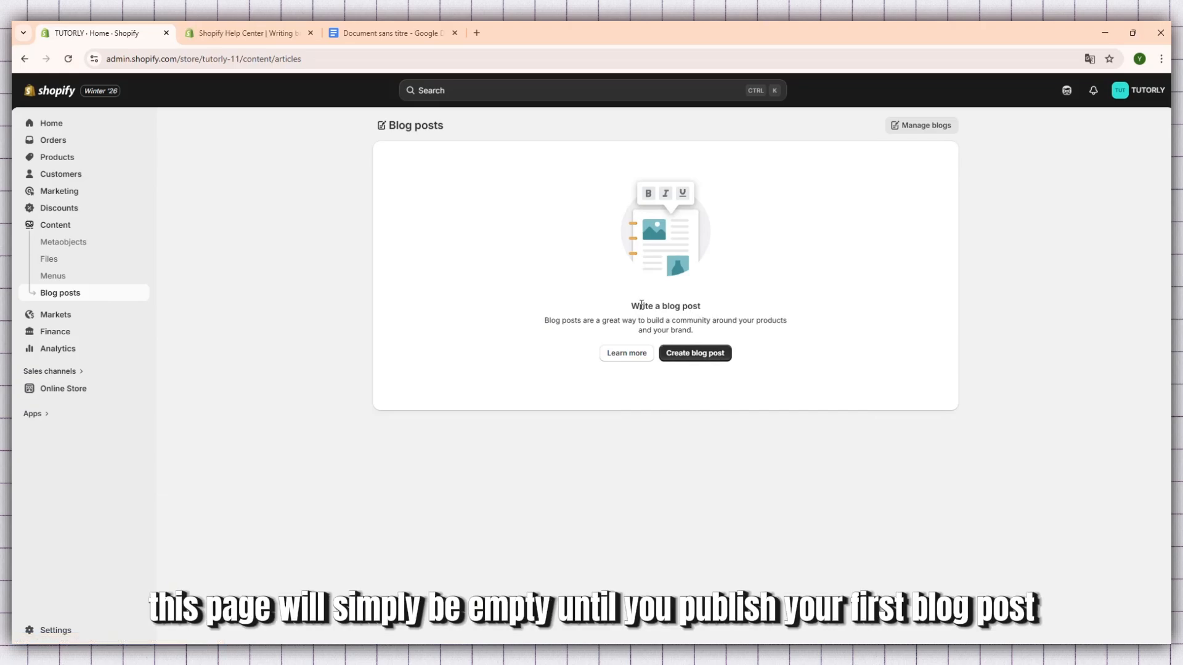
drag(631, 305, 712, 336)
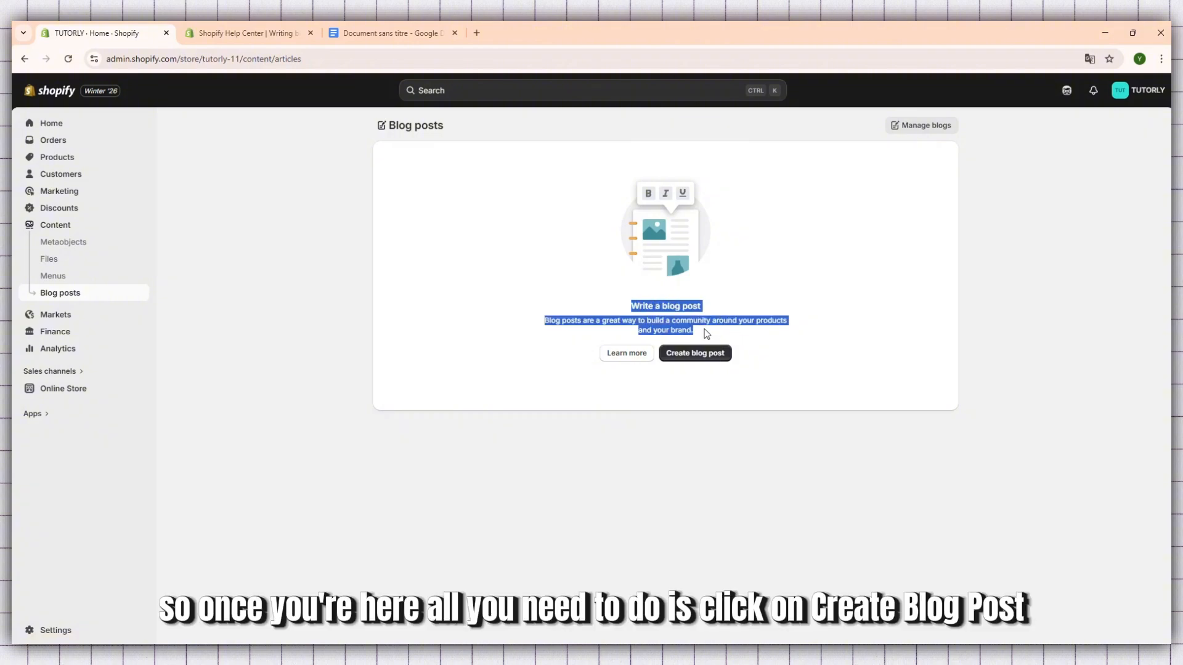
click(674, 327)
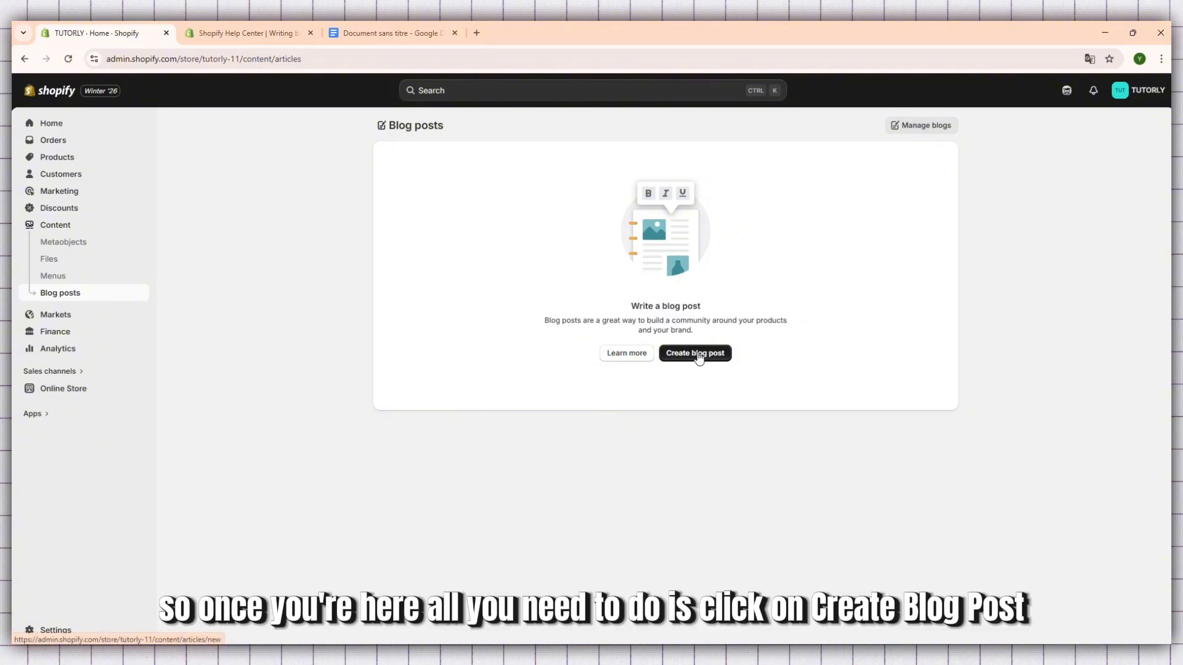
- Start a new blog post and set its visibility to Visible
click(702, 354)
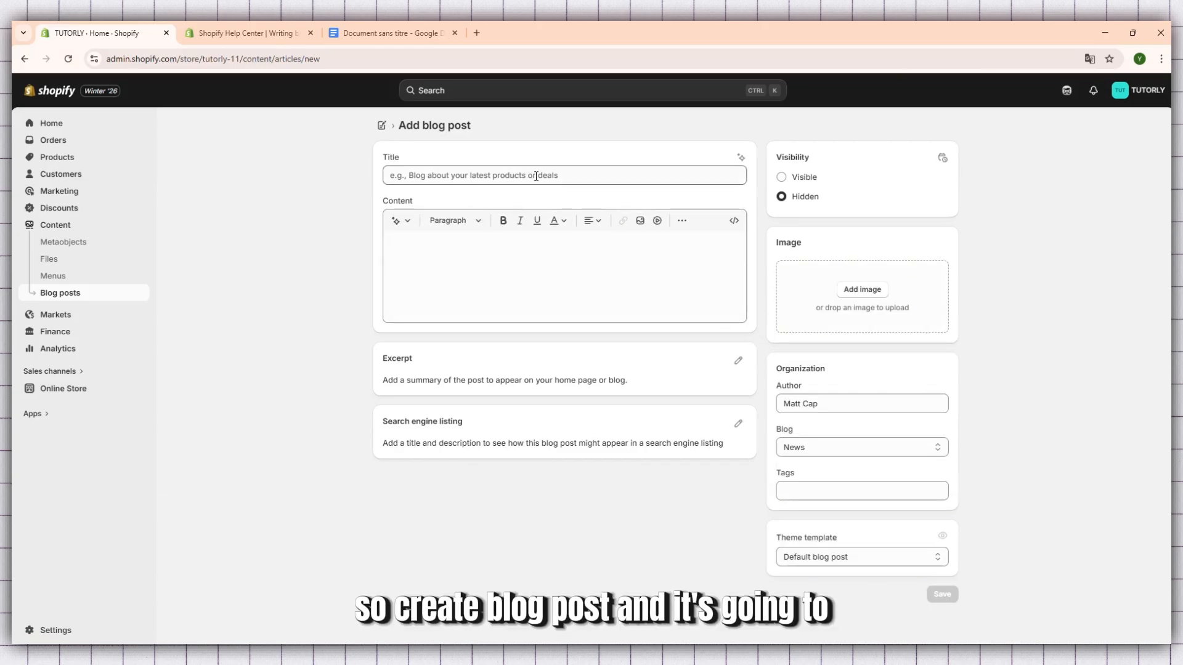
click(586, 176)
click(489, 255)
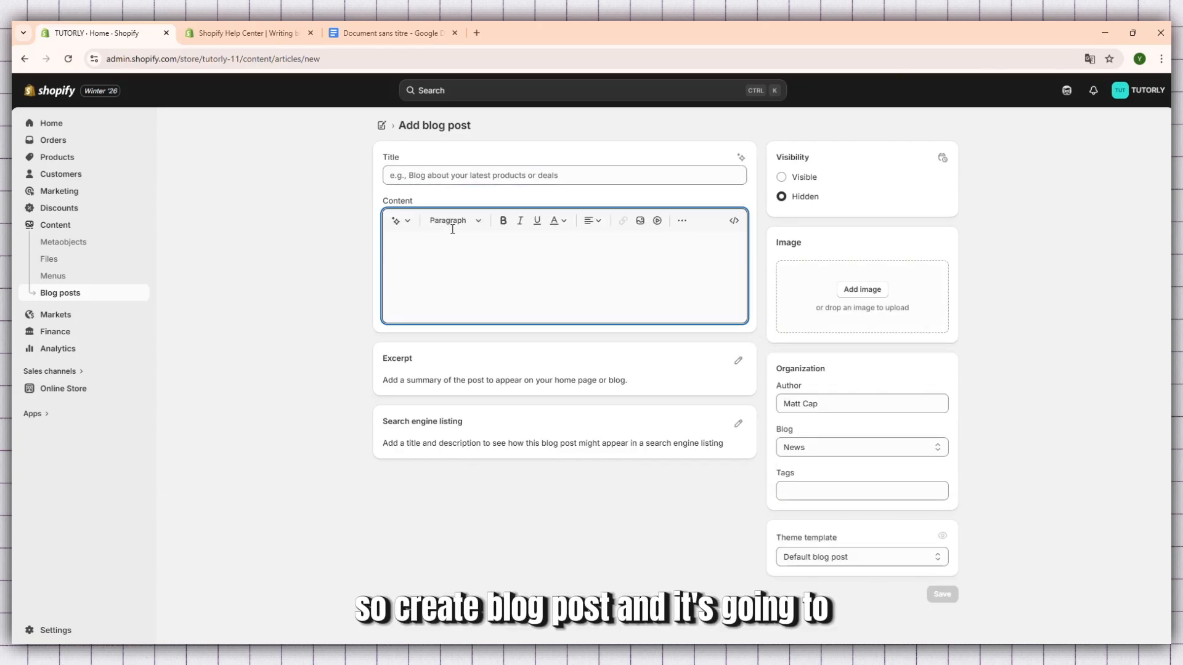
click(480, 175)
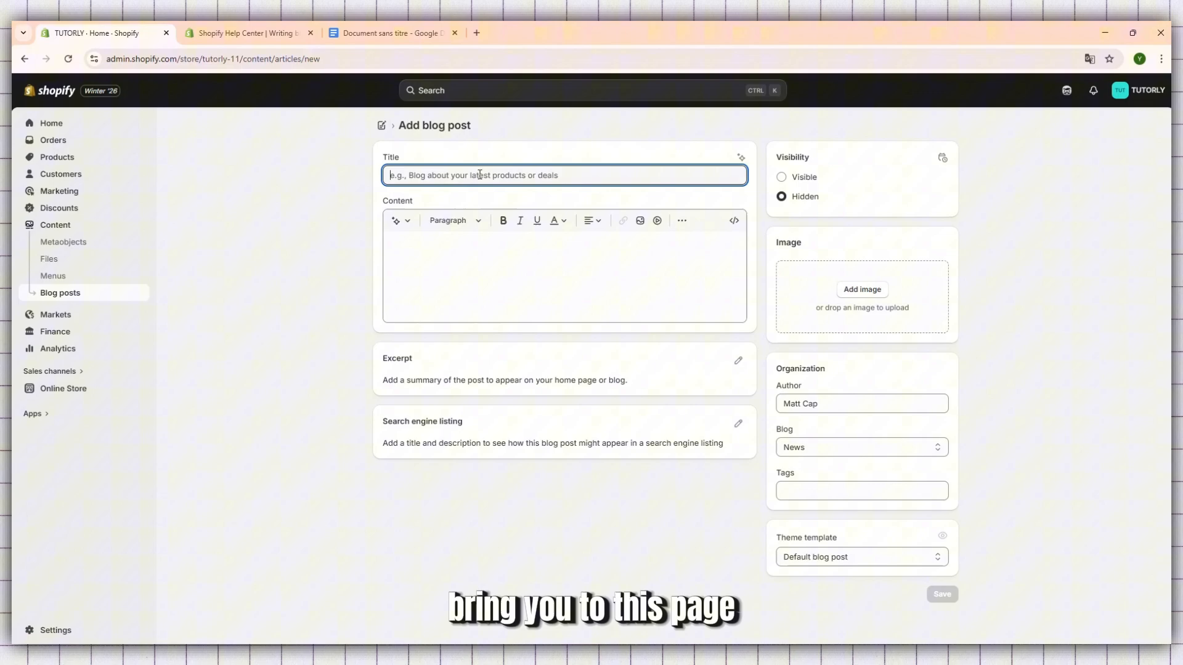
click(782, 179)
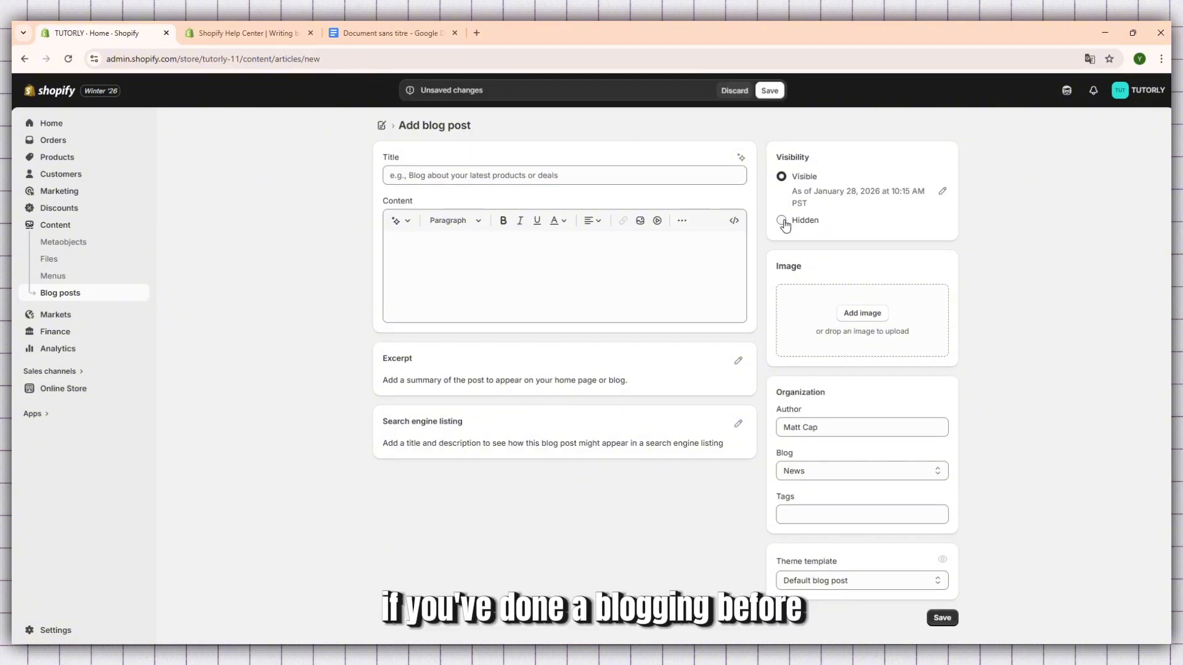
- Copy the heading "T-Shirt Design Trends to Watch in 2026" from the Google Docs document and paste it as the Shopify blog post's title
click(525, 179)
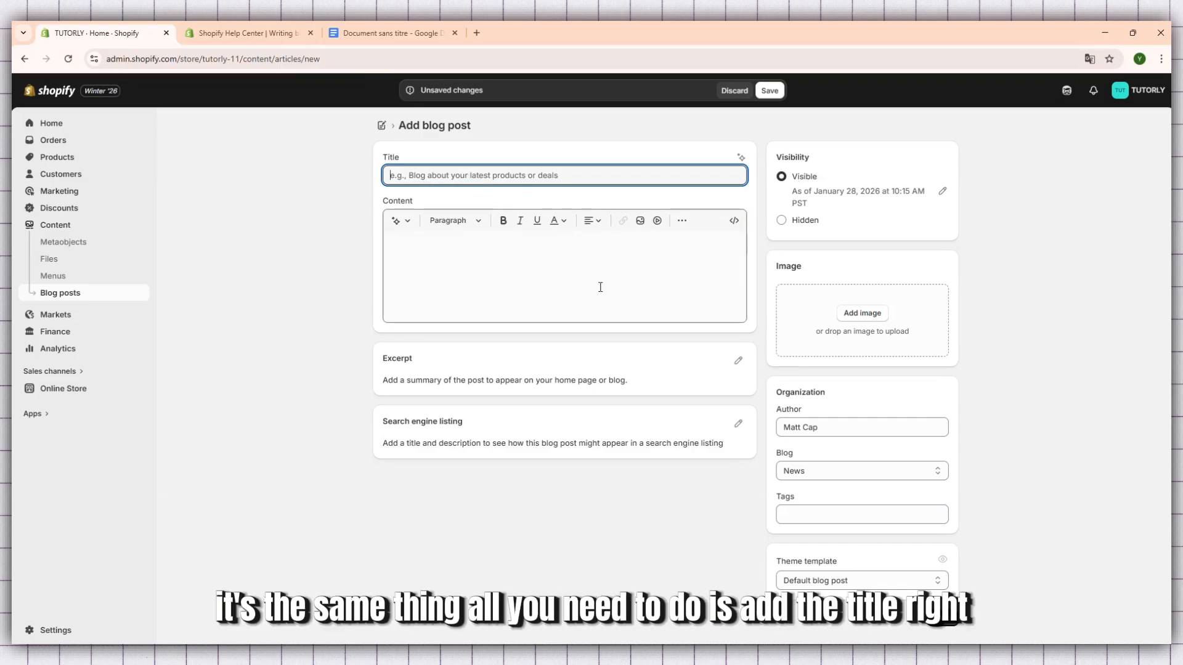
click(377, 33)
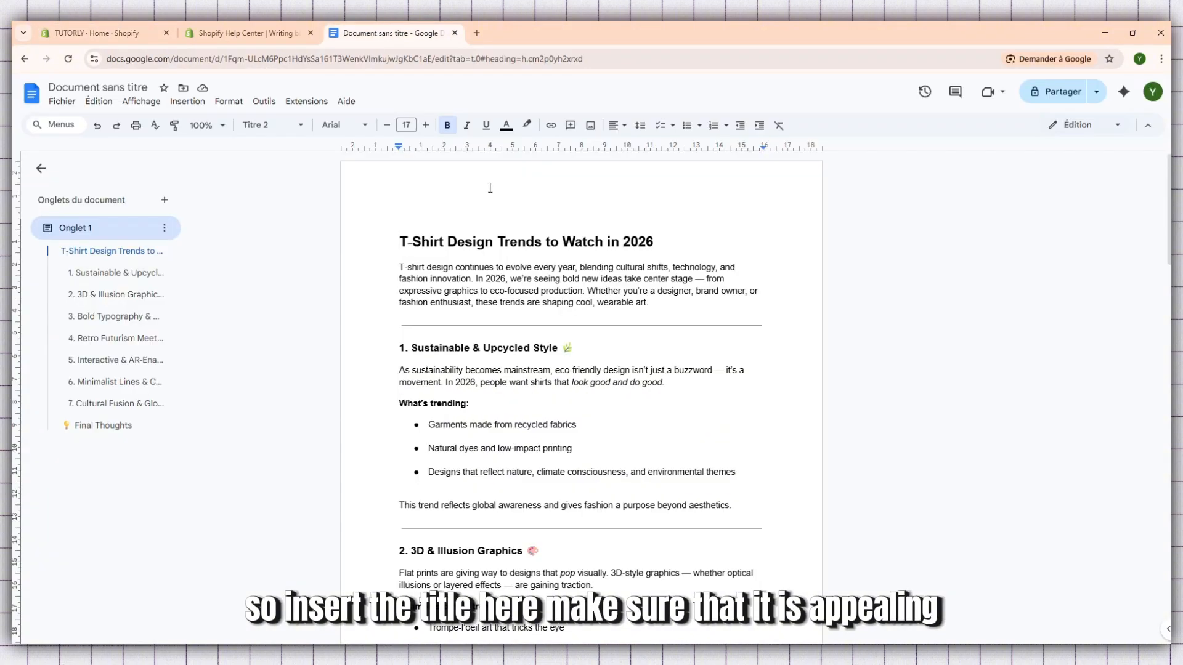
triple_click(523, 236)
right_click(464, 236)
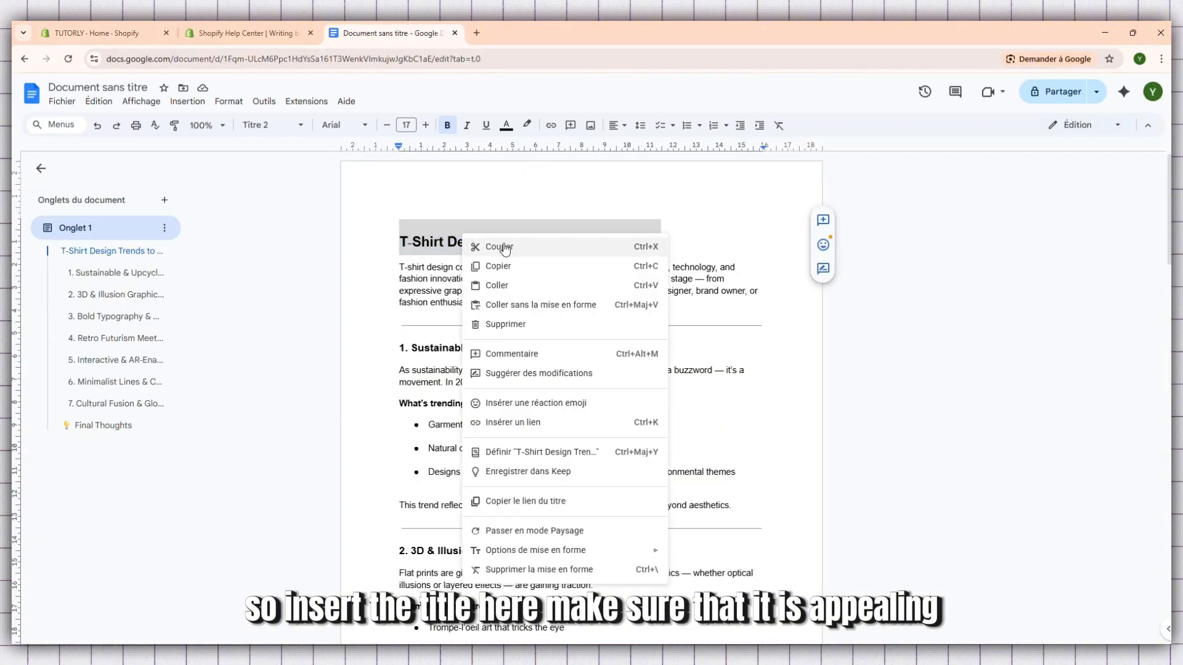
click(507, 265)
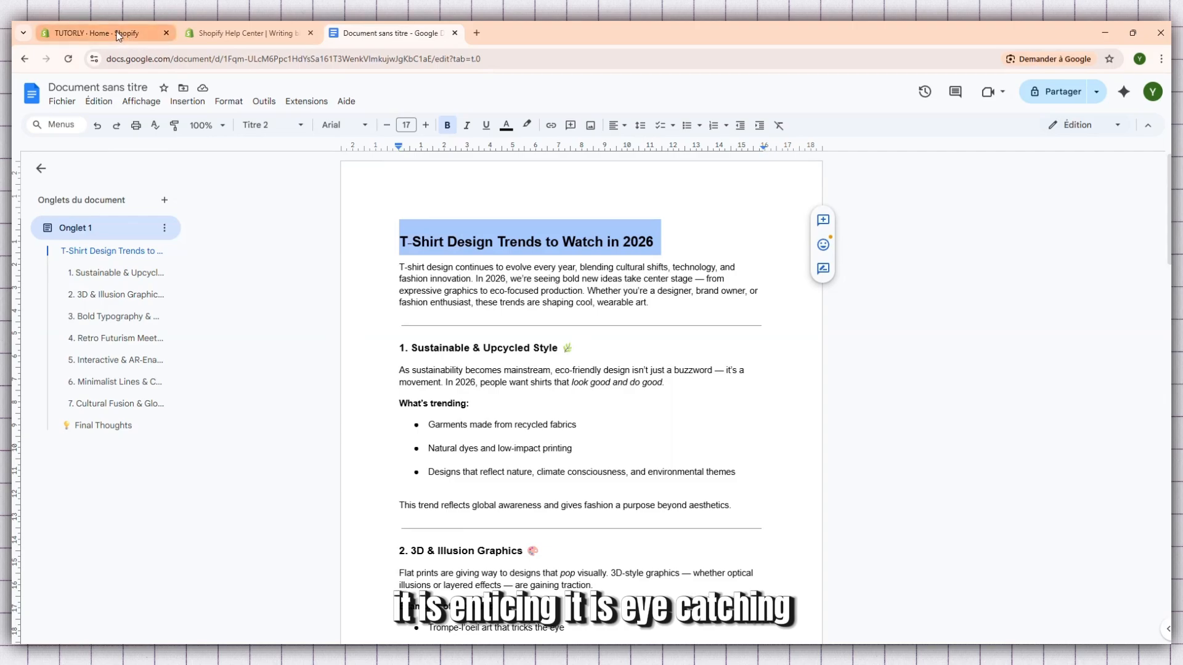
click(97, 33)
click(440, 177)
key(ctrl+v)
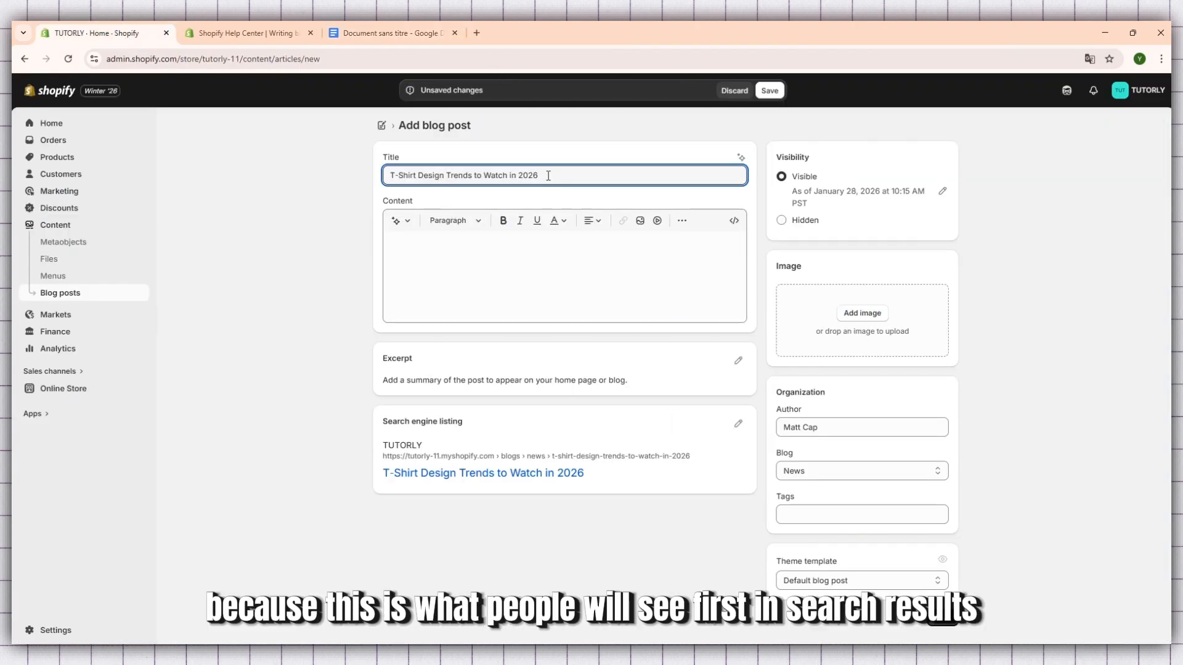
click(486, 252)
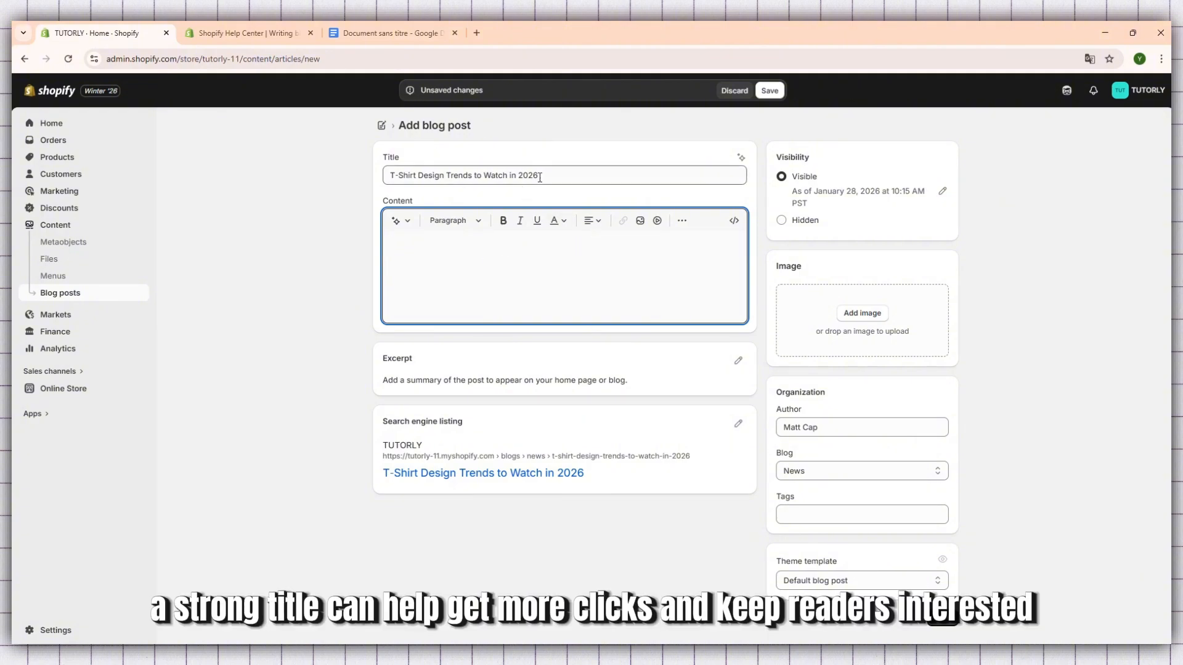
click(567, 172)
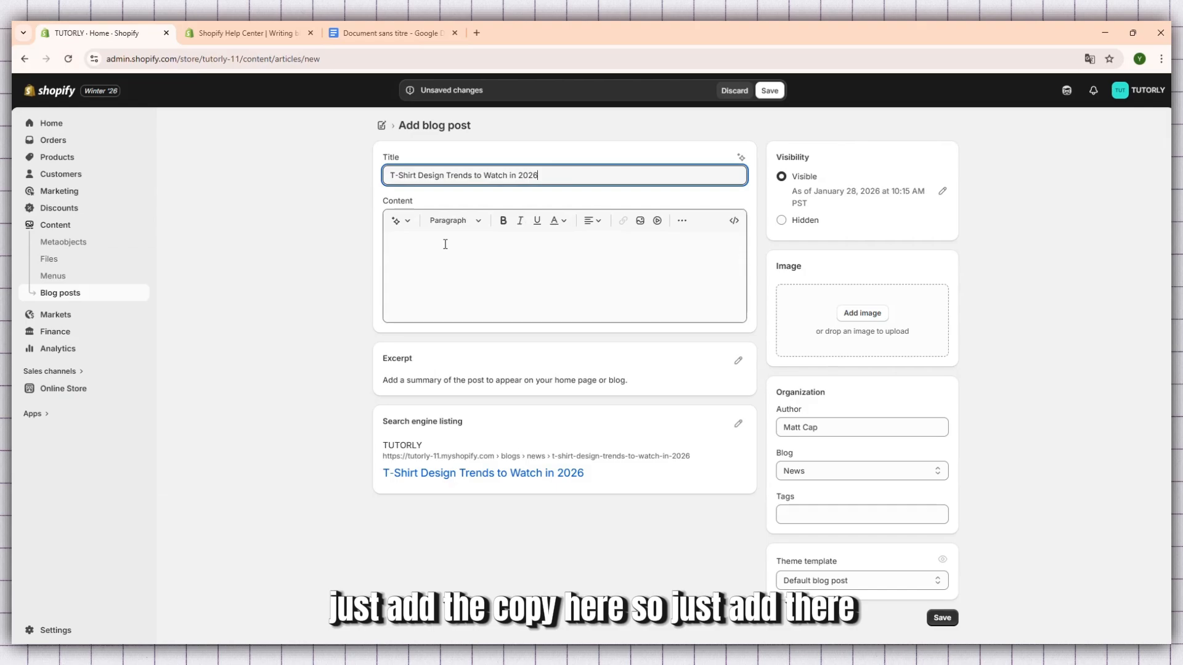
- Switch to the Google Docs document and copy the whole article body, from the introduction below the title to the end of Final Thoughts
click(445, 244)
click(390, 34)
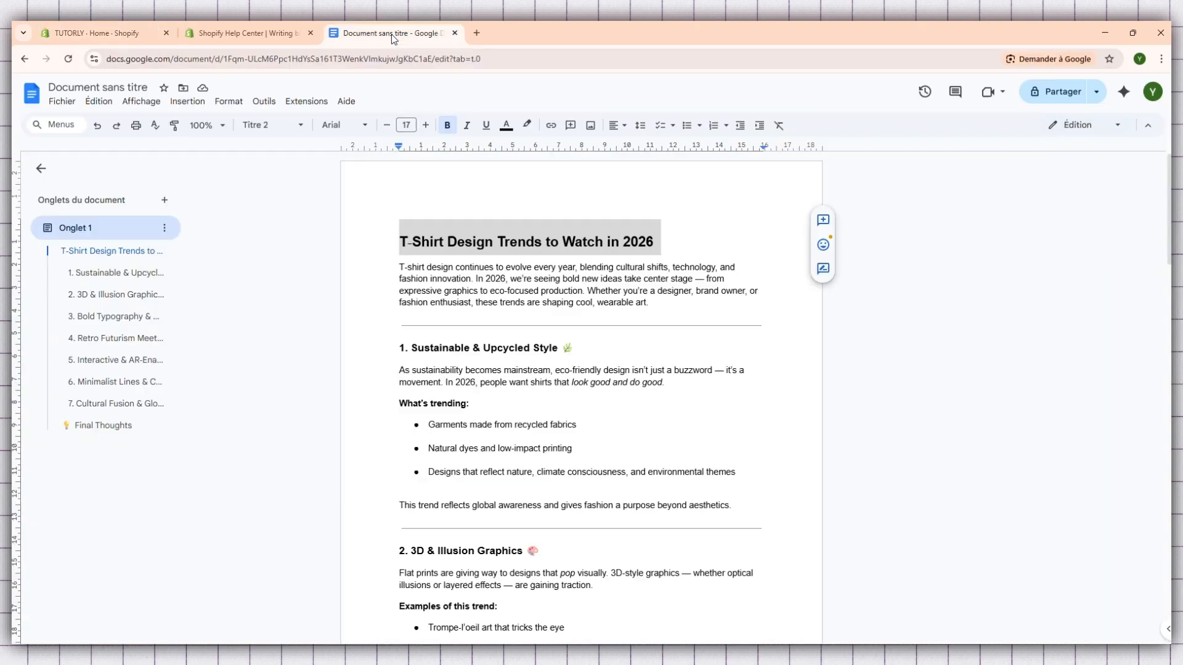
triple_click(421, 239)
drag(401, 265, 709, 520)
scroll(512, 471, down, 8)
scroll(513, 474, down, 10)
scroll(511, 473, down, 2)
right_click(525, 164)
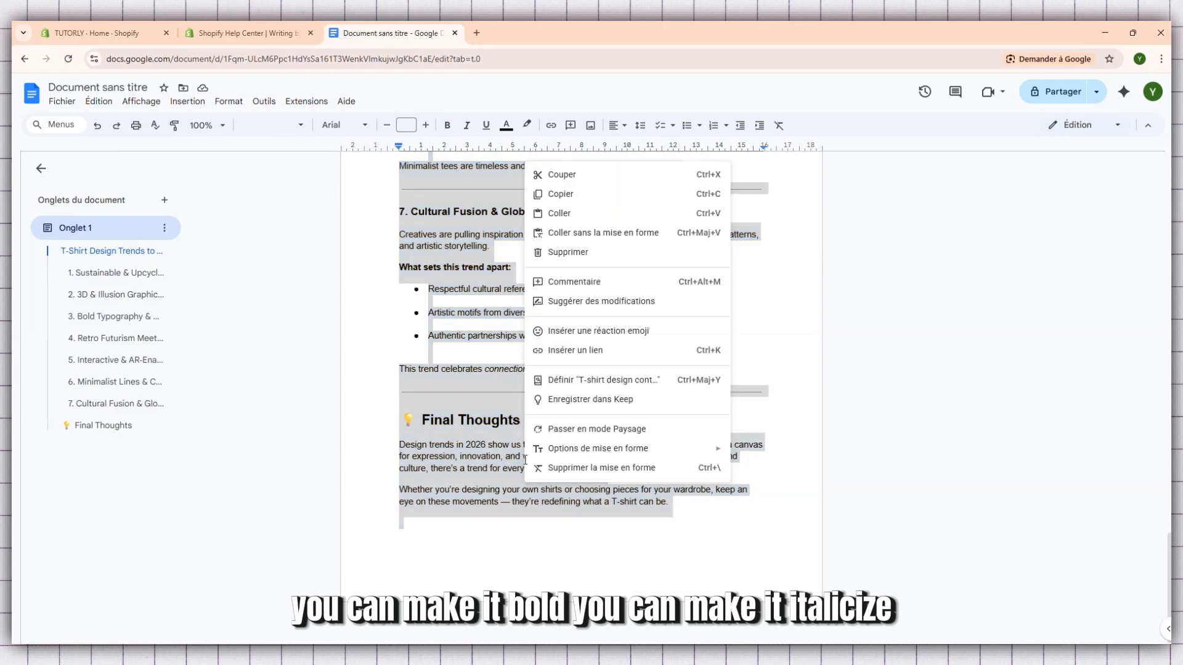
click(583, 193)
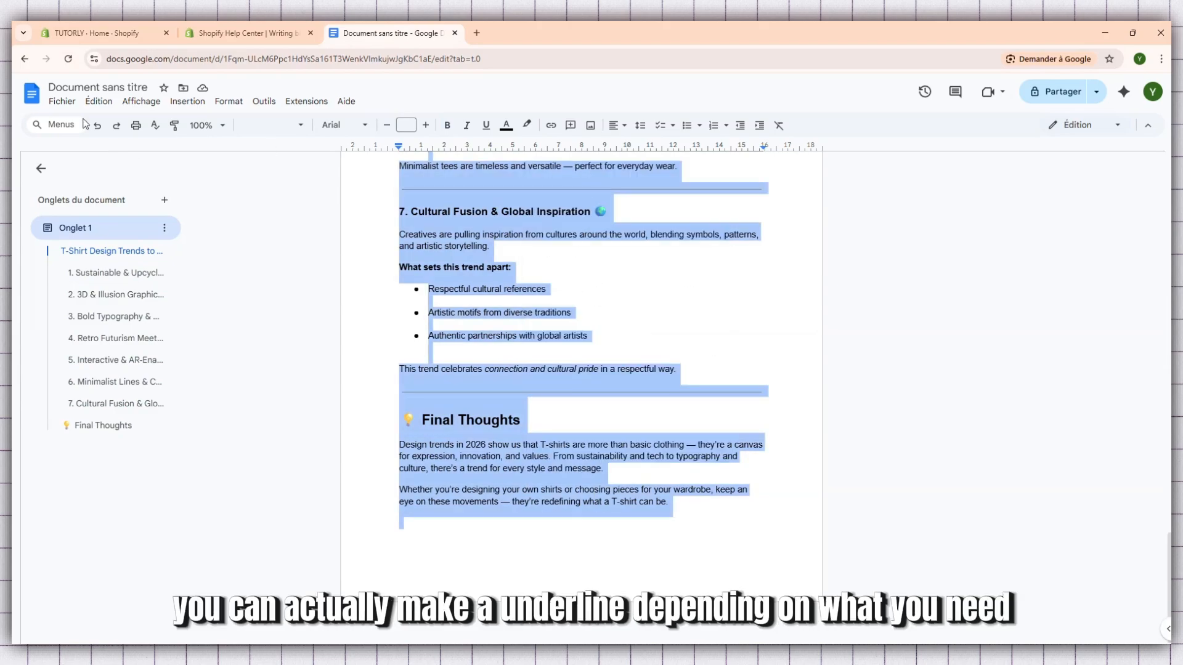
- Switch back to the Shopify blog post, paste the copied article into its content and review the pasted text
click(71, 34)
key(ctrl+v)
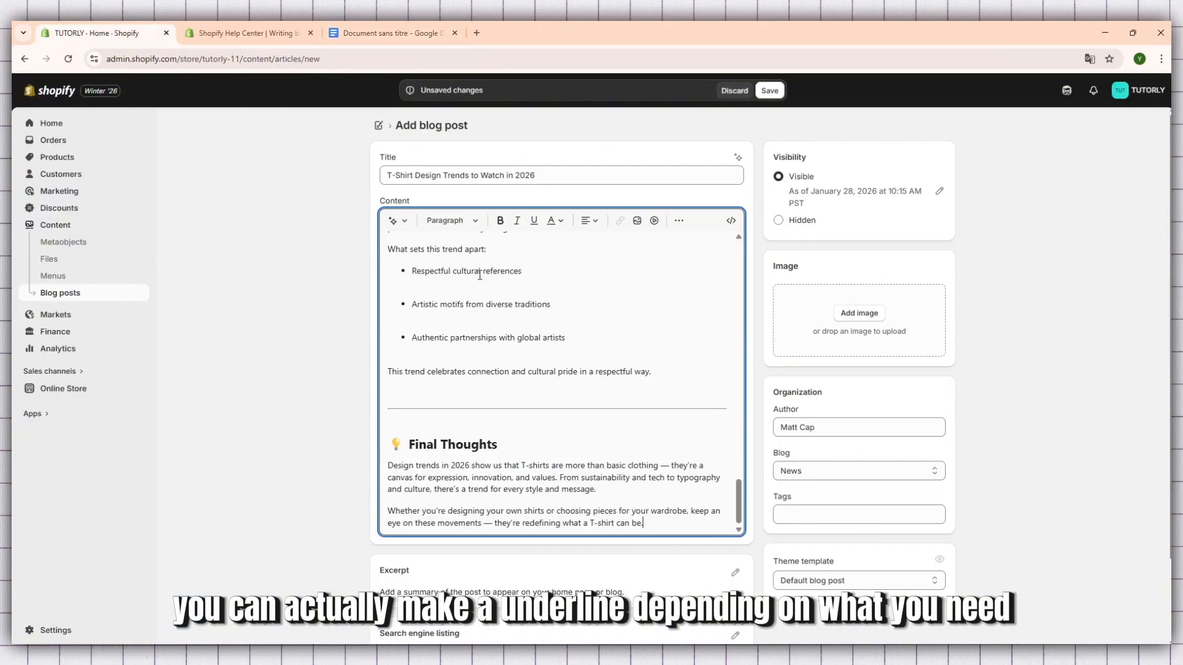
scroll(542, 342, up, 15)
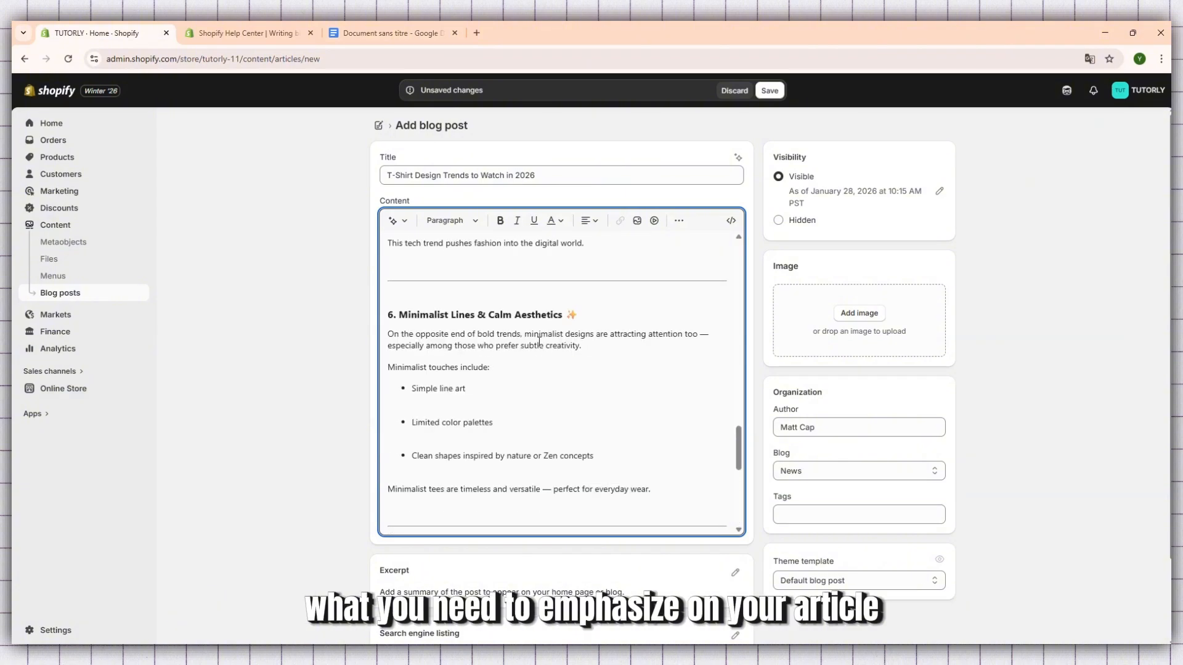
scroll(537, 340, up, 12)
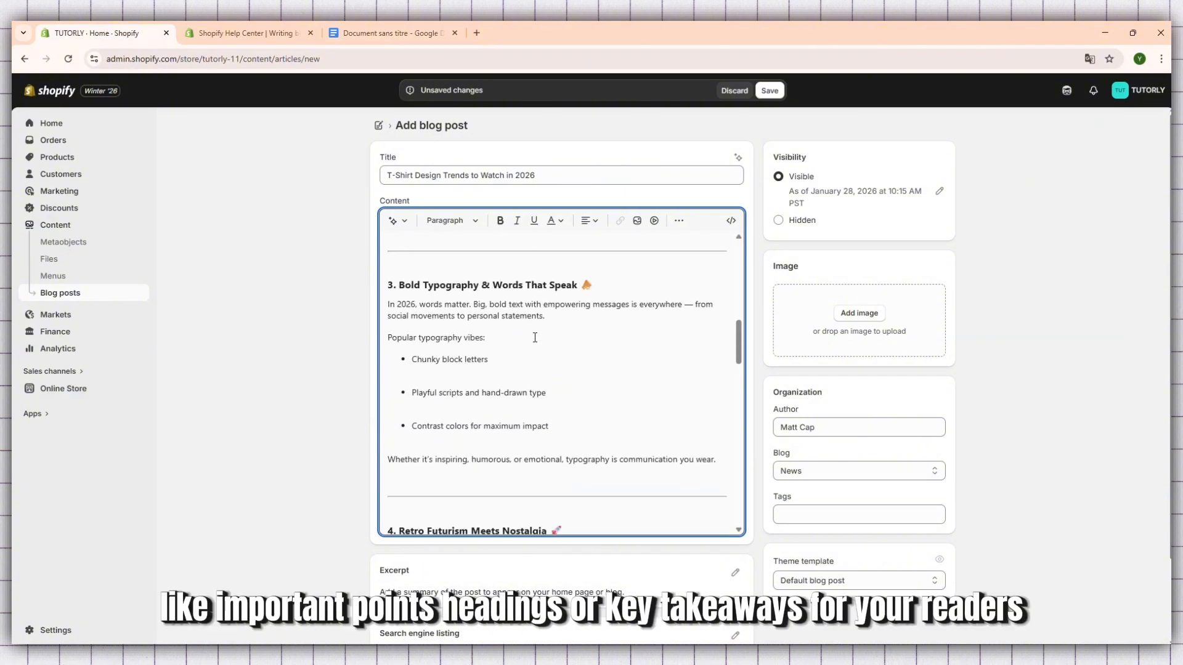
scroll(534, 337, up, 1)
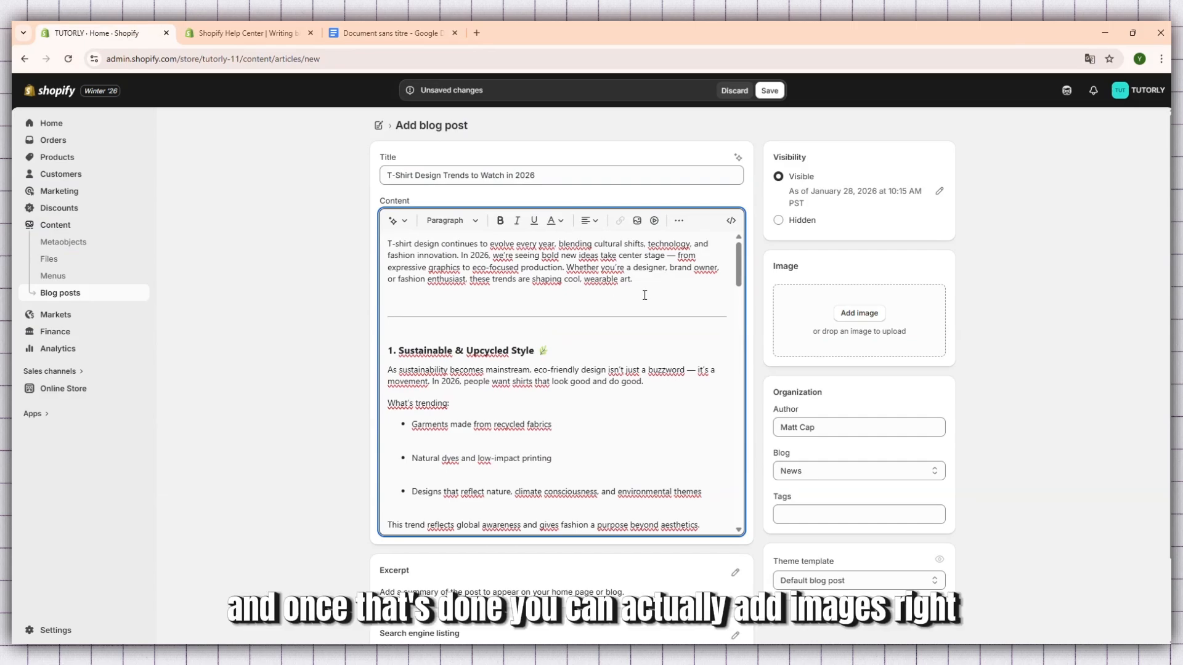
scroll(623, 332, down, 8)
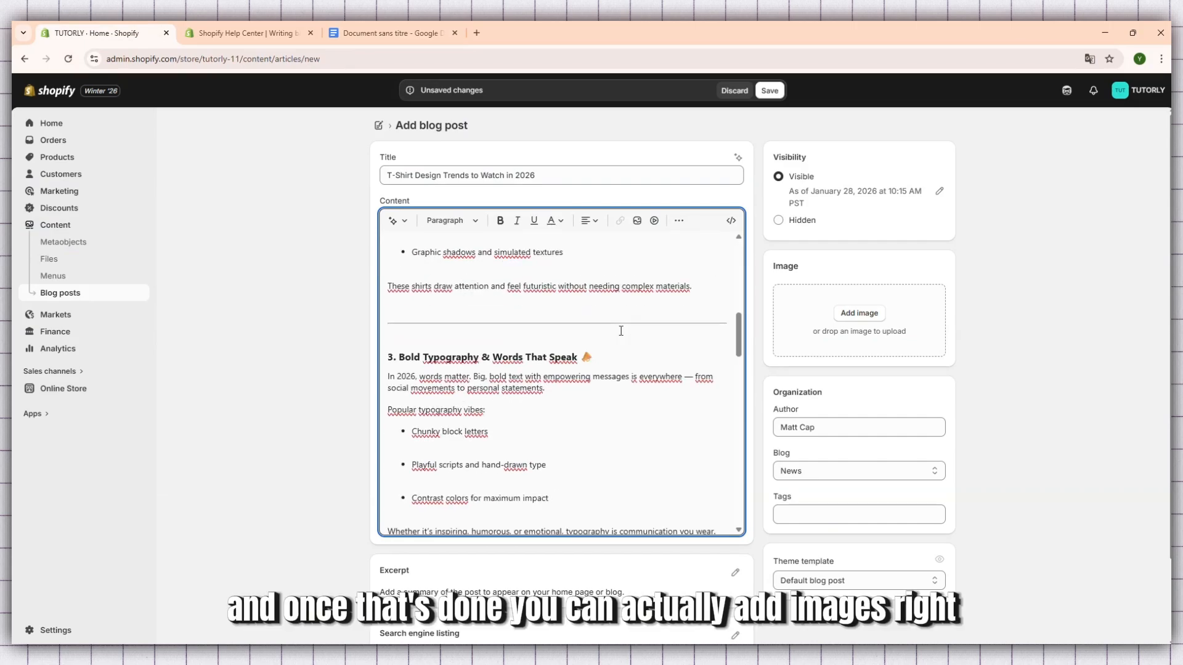
- Upload the photo of two people in graphic T-shirts from the Downloads folder and set it as the blog post's image
click(860, 313)
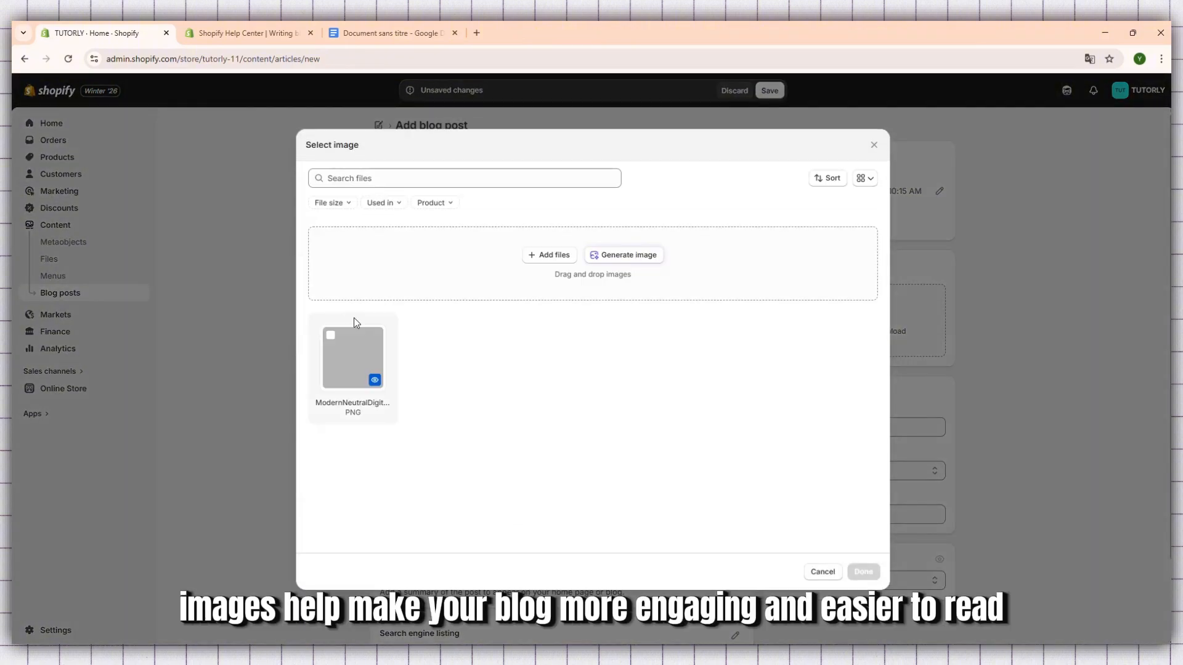
click(562, 261)
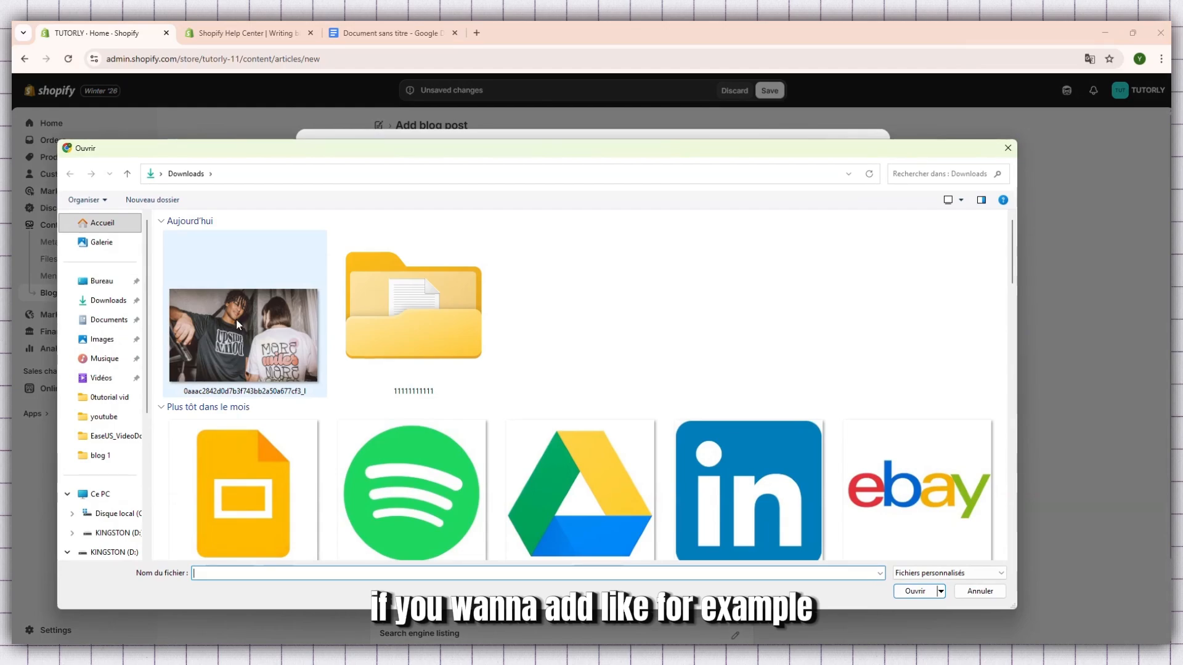
double_click(236, 319)
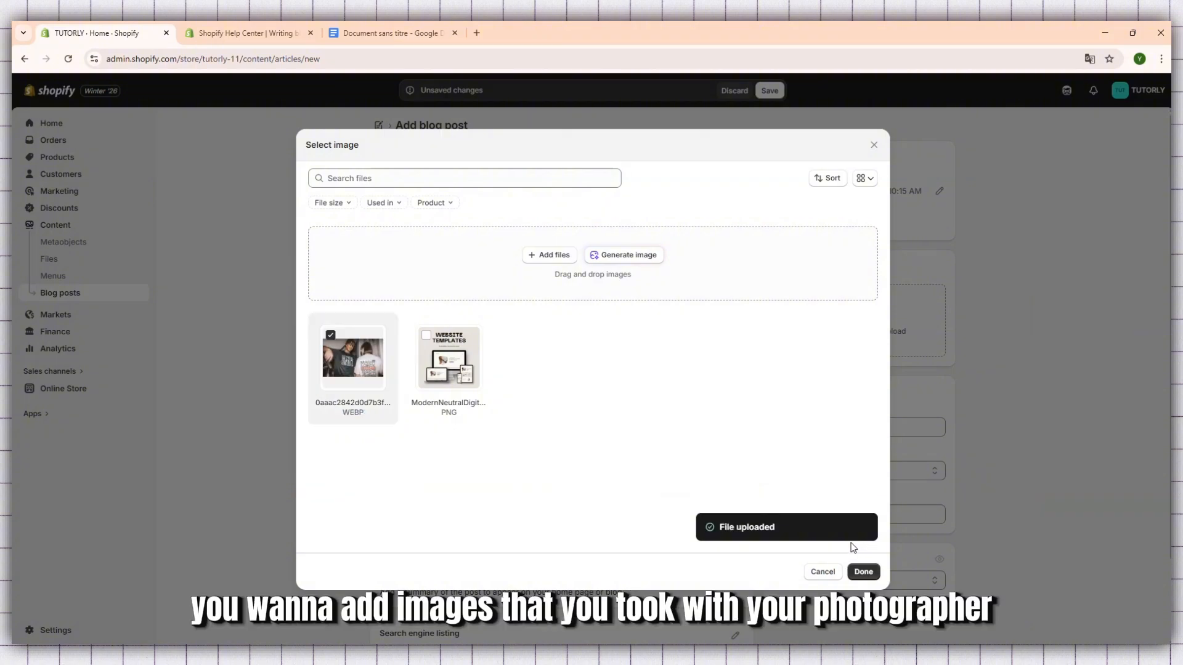
click(863, 573)
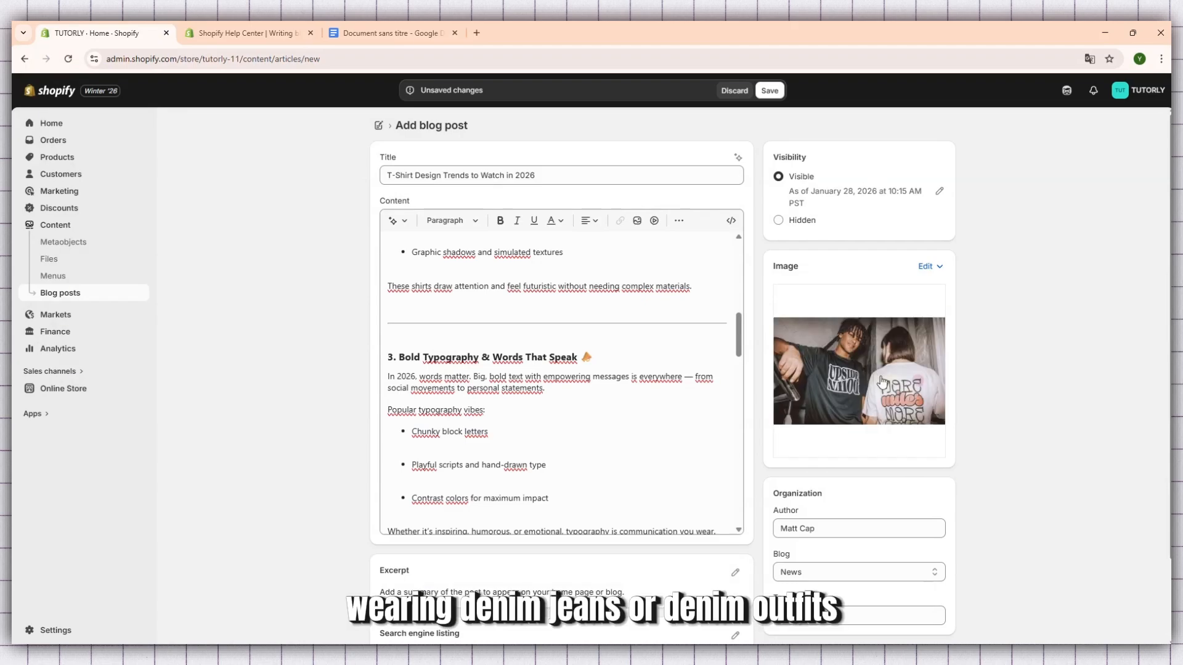
scroll(646, 393, down, 3)
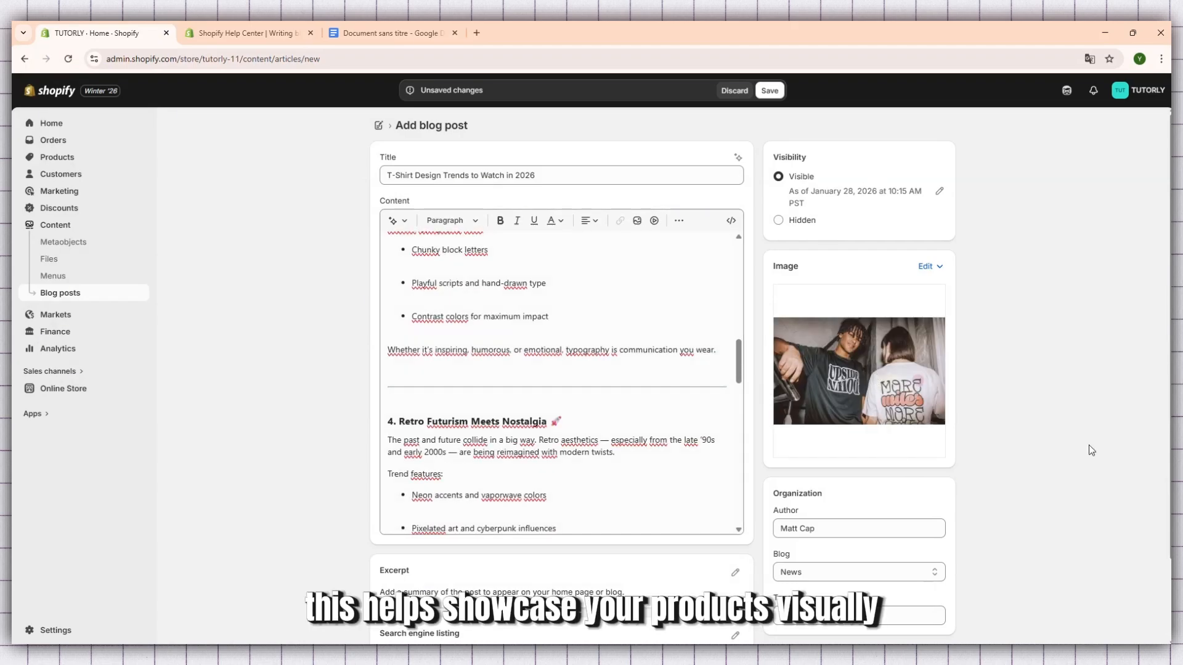
scroll(1087, 442, down, 2)
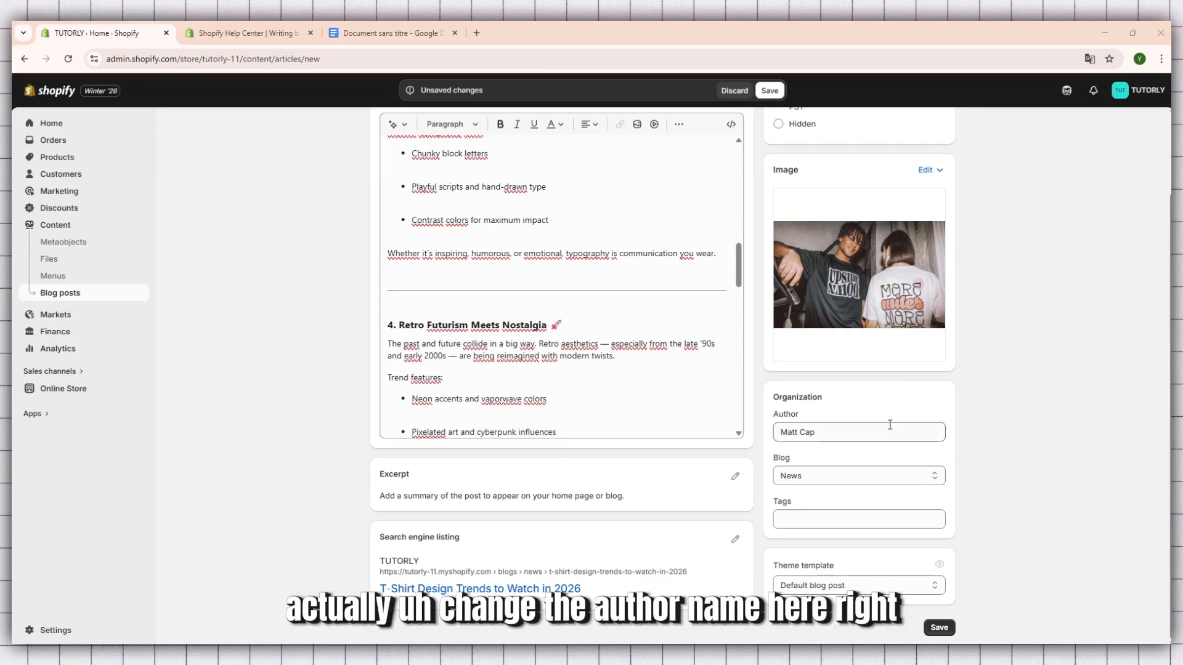
- Try to change the author name in the organization details and check which blogs the post can be assigned to
drag(827, 434, 808, 432)
click(846, 433)
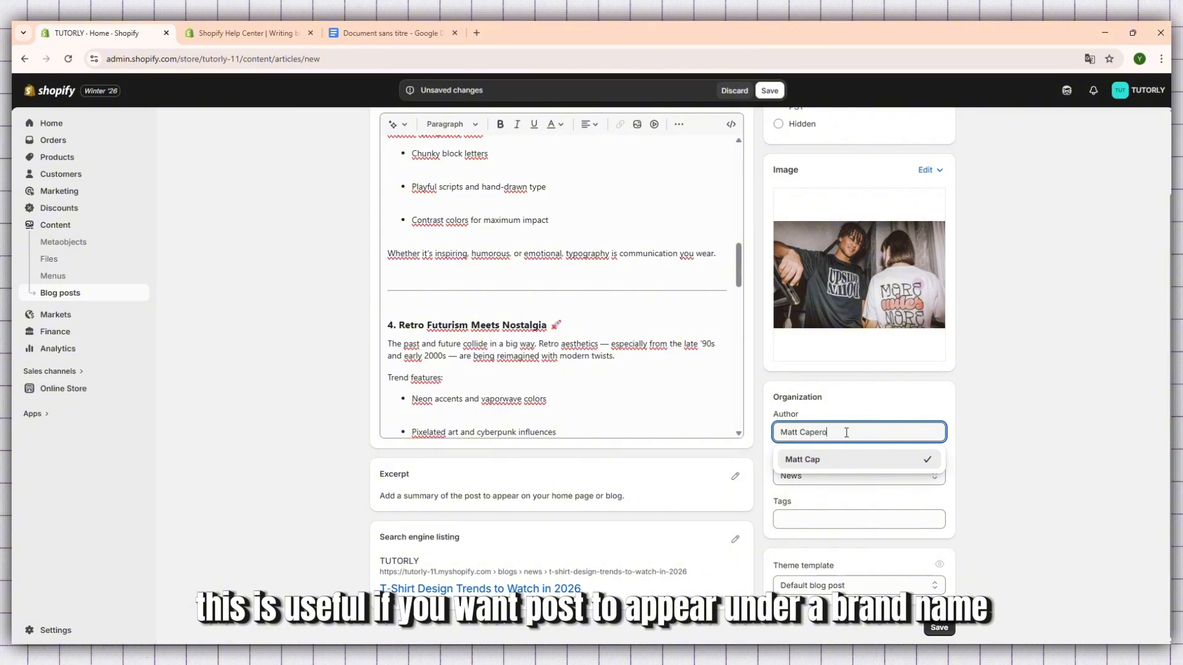
drag(846, 431, 797, 432)
key(BackSpace)
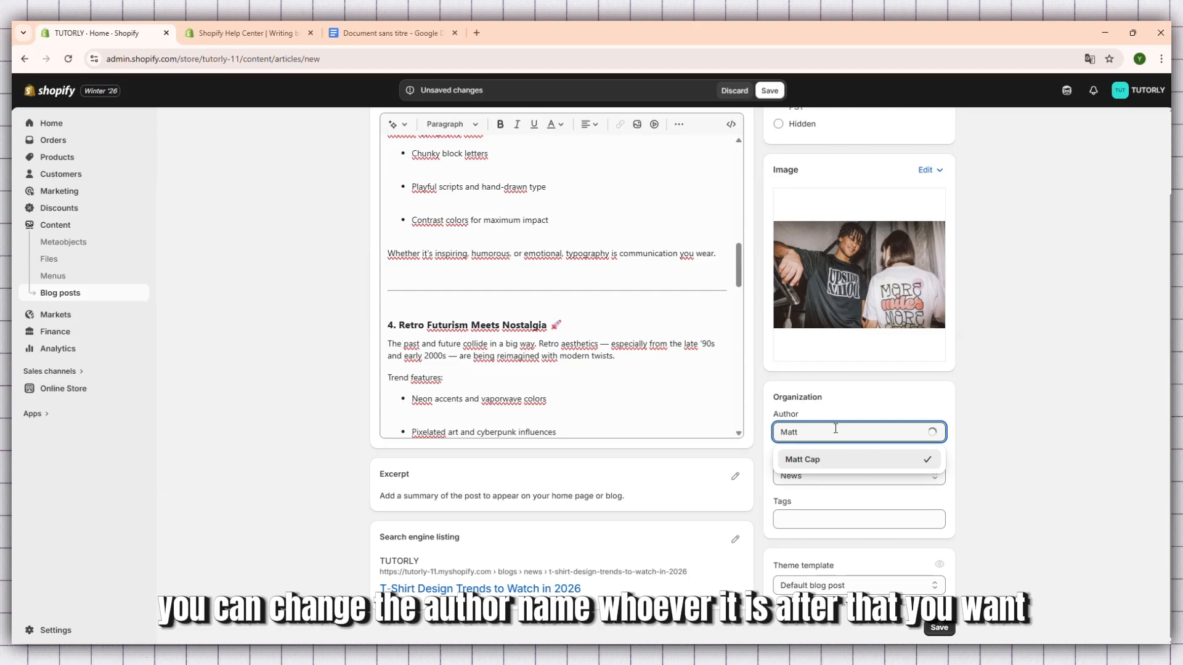
click(1005, 425)
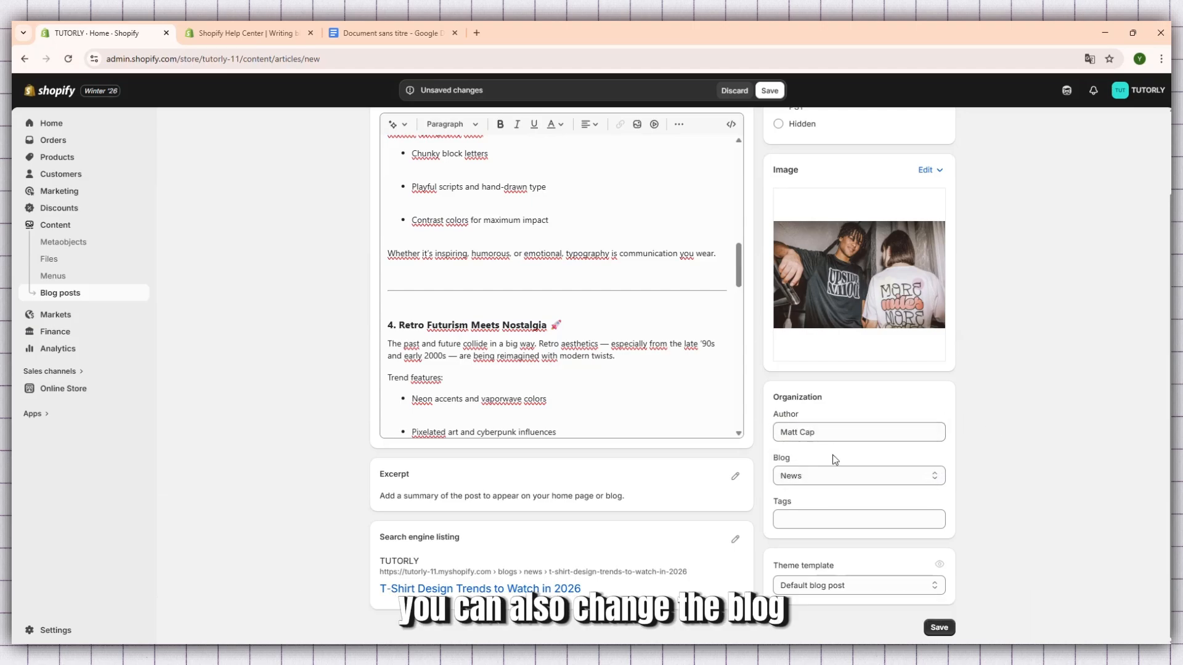
click(828, 476)
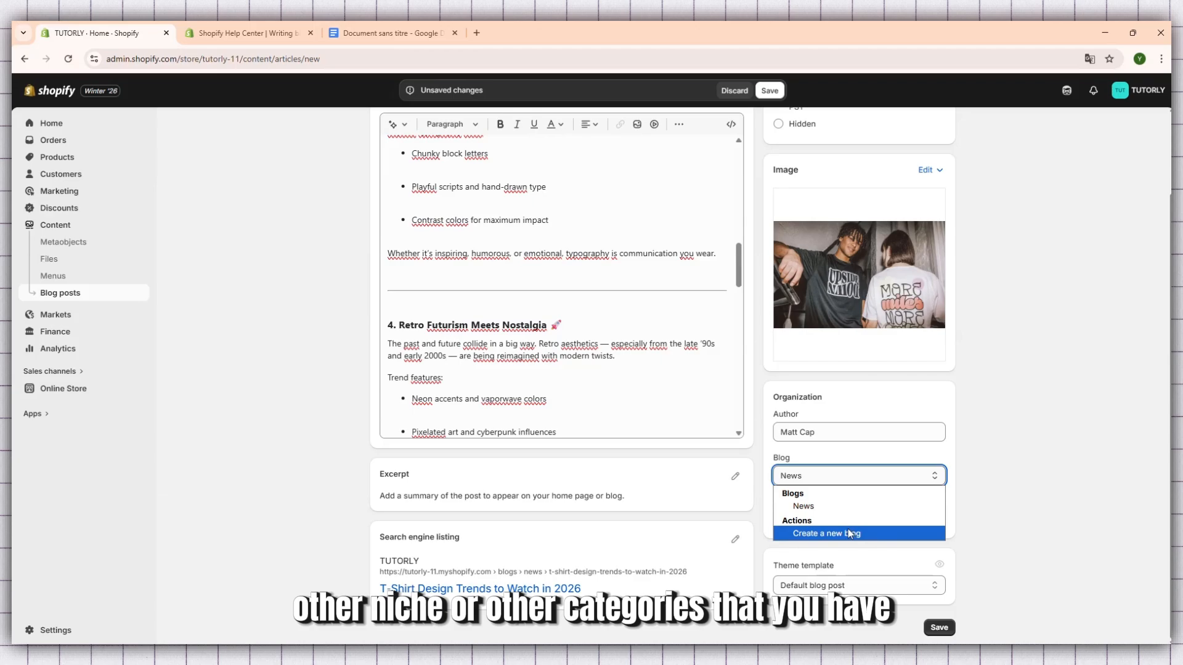
click(1035, 484)
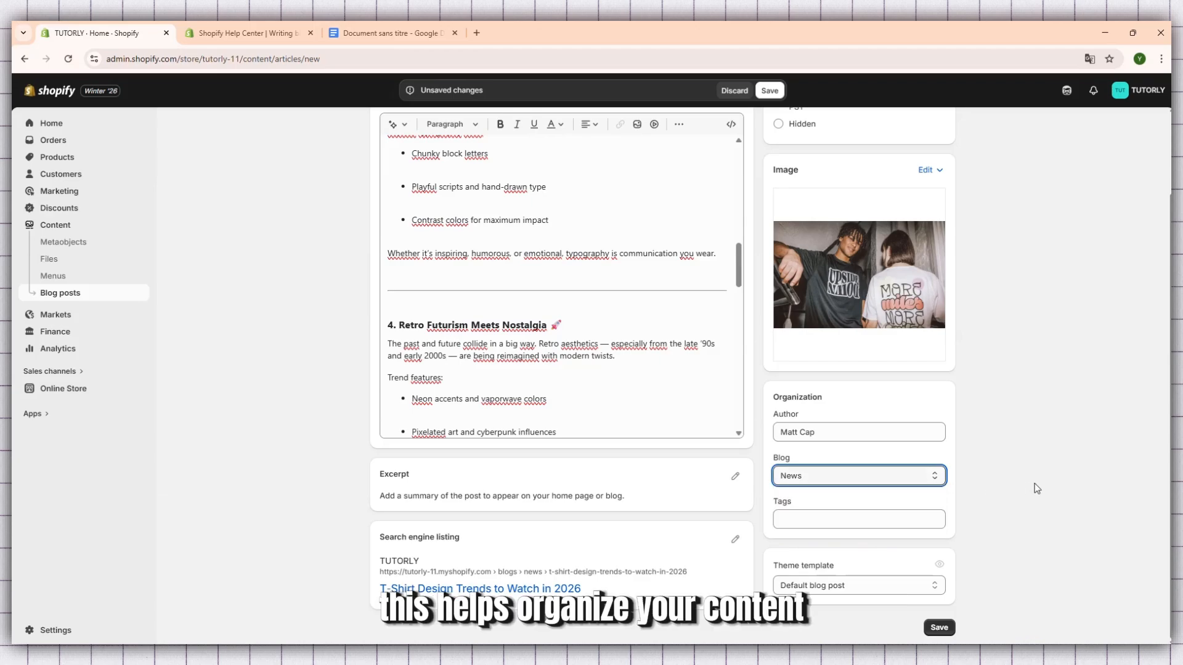
- Copy the word "T-Shirt" from the blog post's title for use as a tag
click(809, 511)
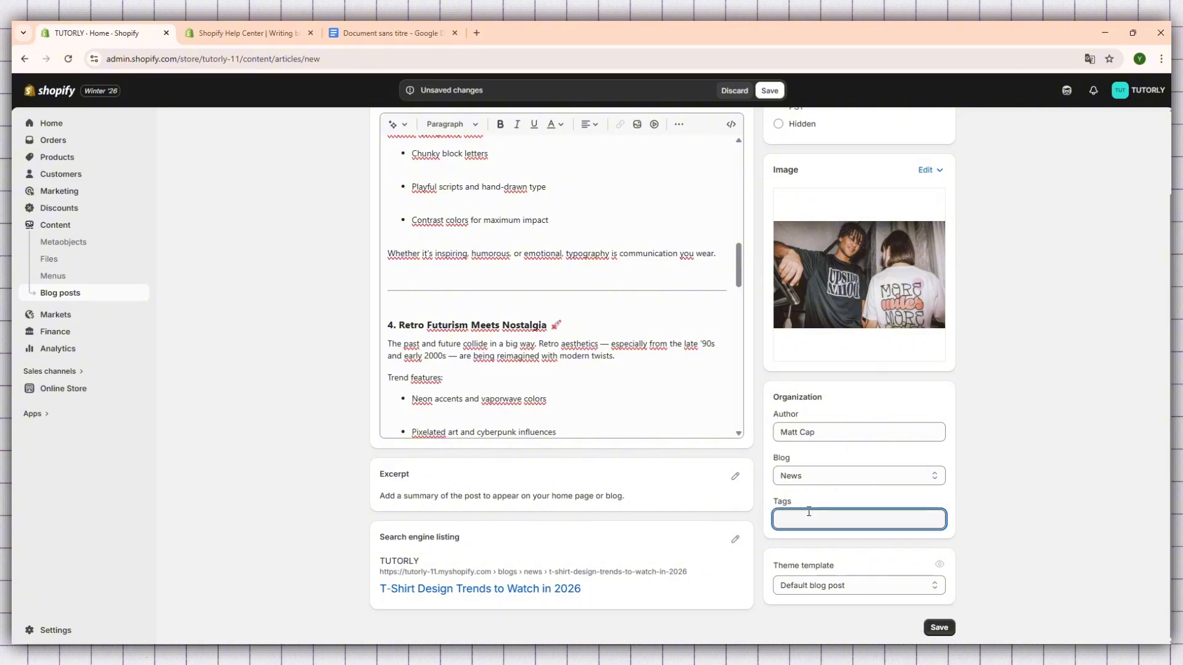
scroll(520, 328, up, 5)
scroll(519, 328, up, 6)
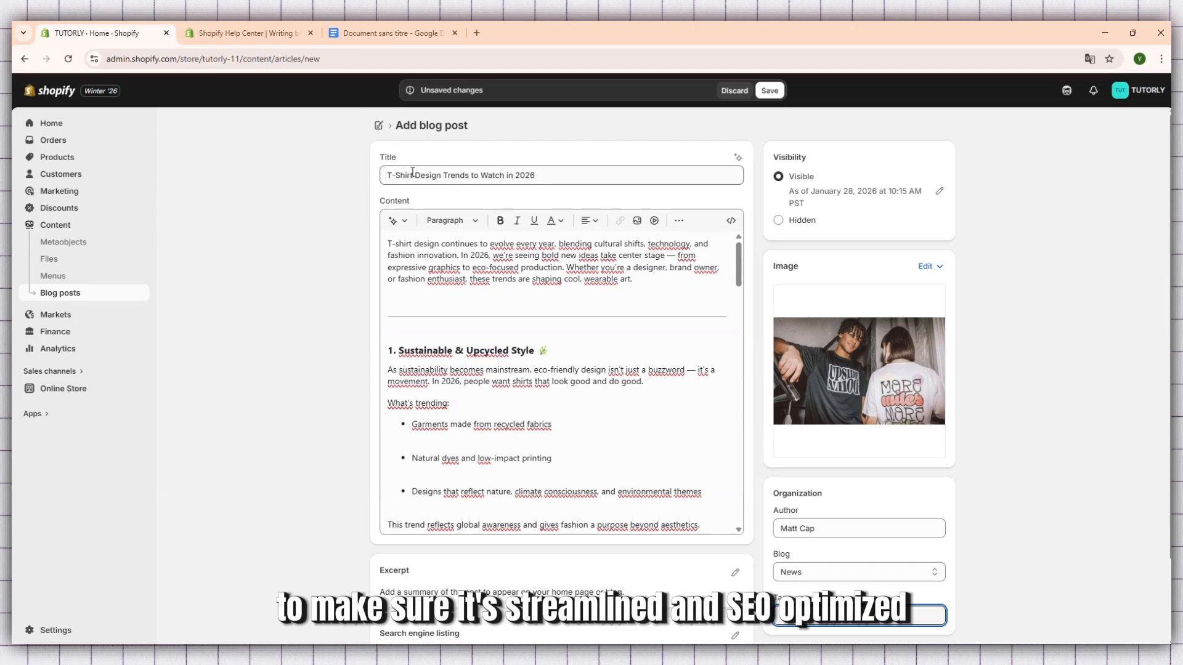
drag(414, 174, 388, 175)
click(416, 174)
right_click(414, 174)
click(399, 180)
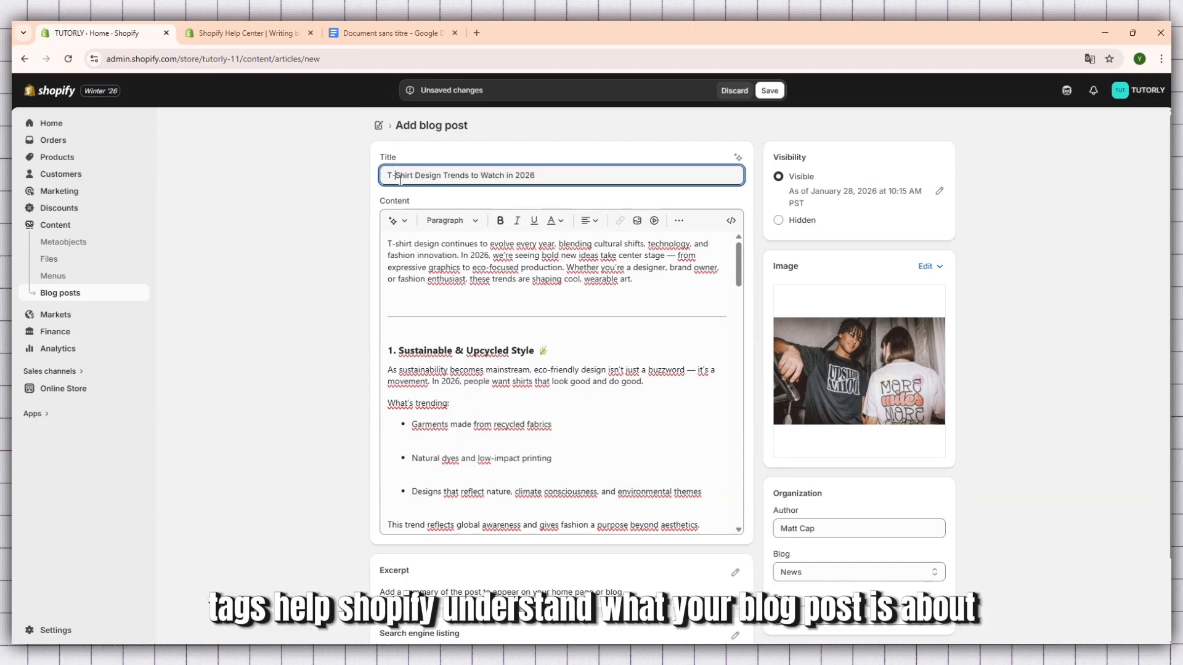
drag(415, 174, 387, 176)
right_click(401, 175)
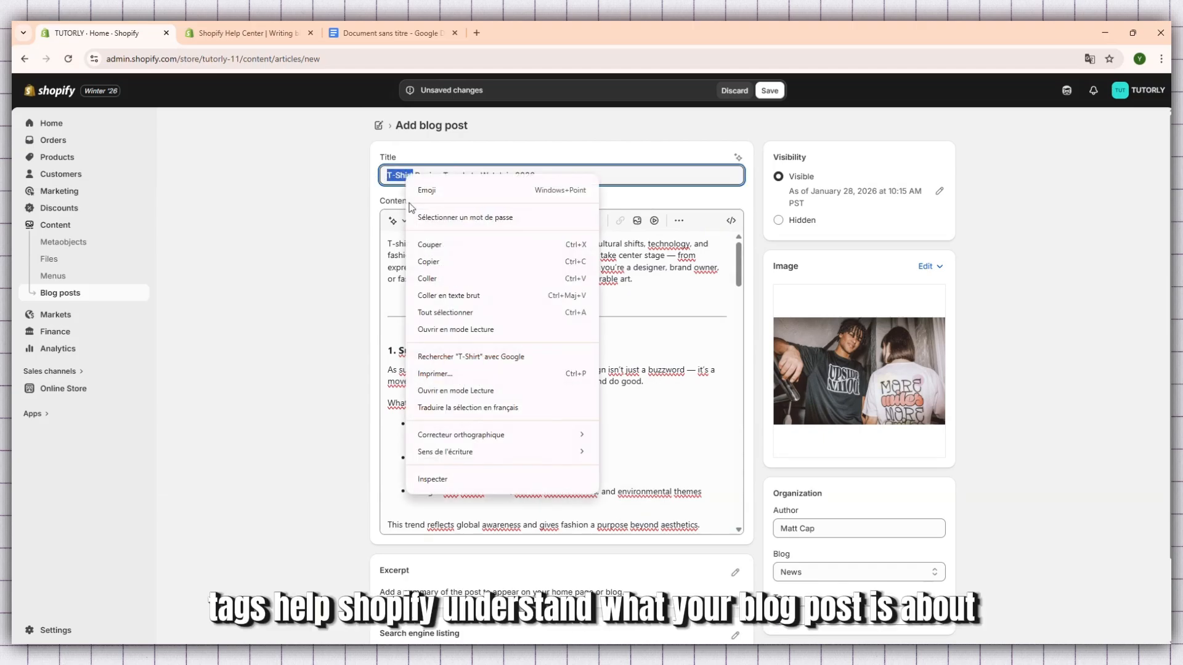
click(437, 261)
- Paste the copied word into the organization details and add "T-Shirt" as a new tag
scroll(810, 394, down, 3)
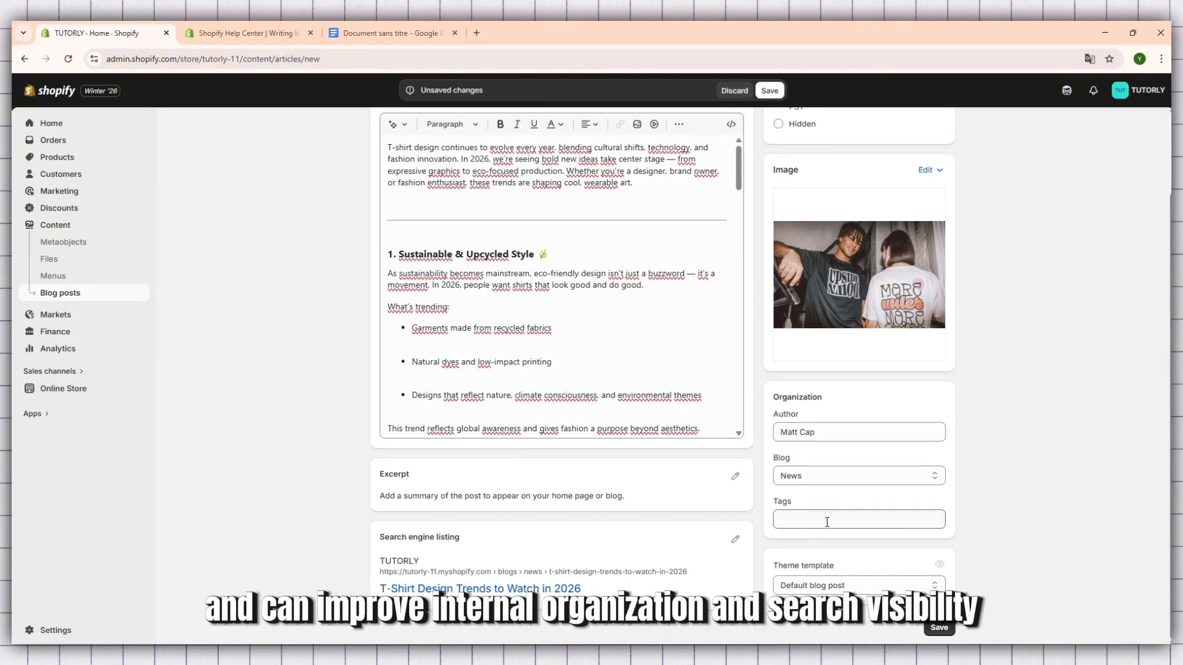
click(825, 520)
key(ctrl+v)
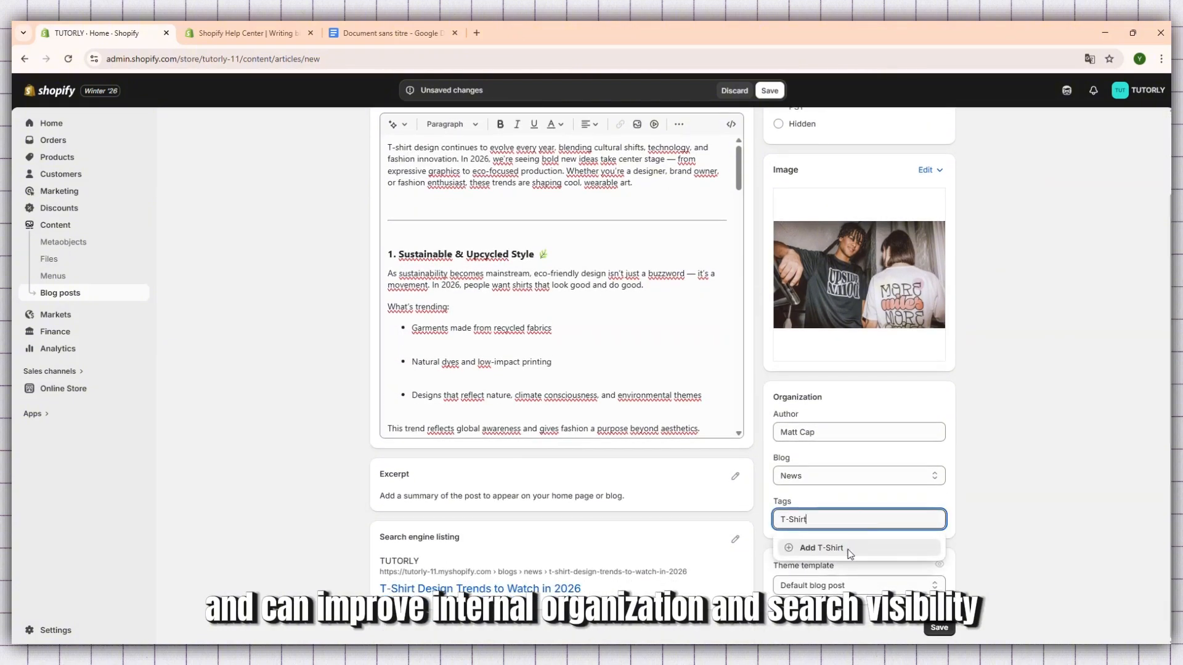
click(849, 549)
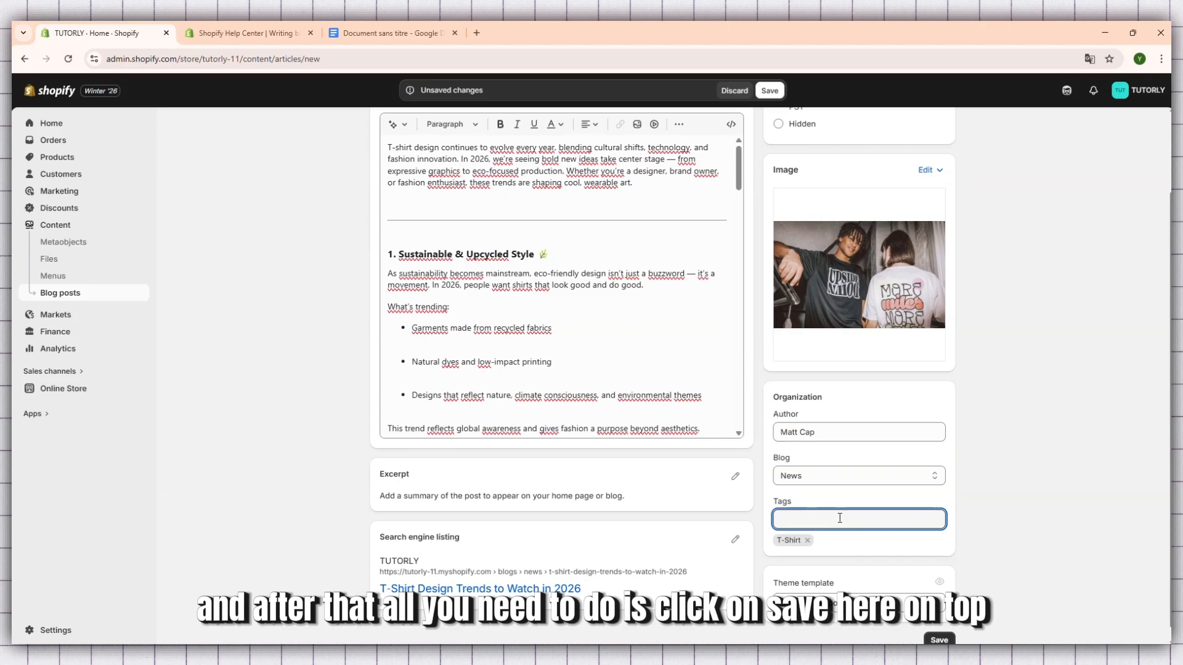
- Save the new blog post with its article content, image and organization details
scroll(839, 518, down, 1)
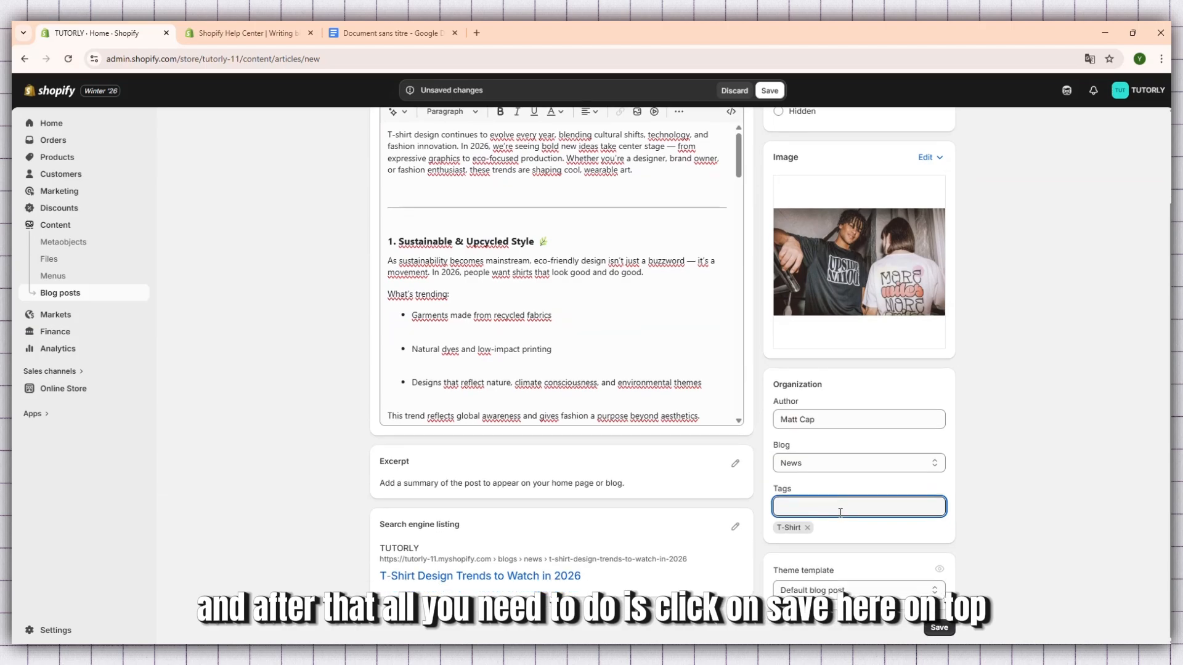
click(939, 628)
scroll(868, 436, up, 2)
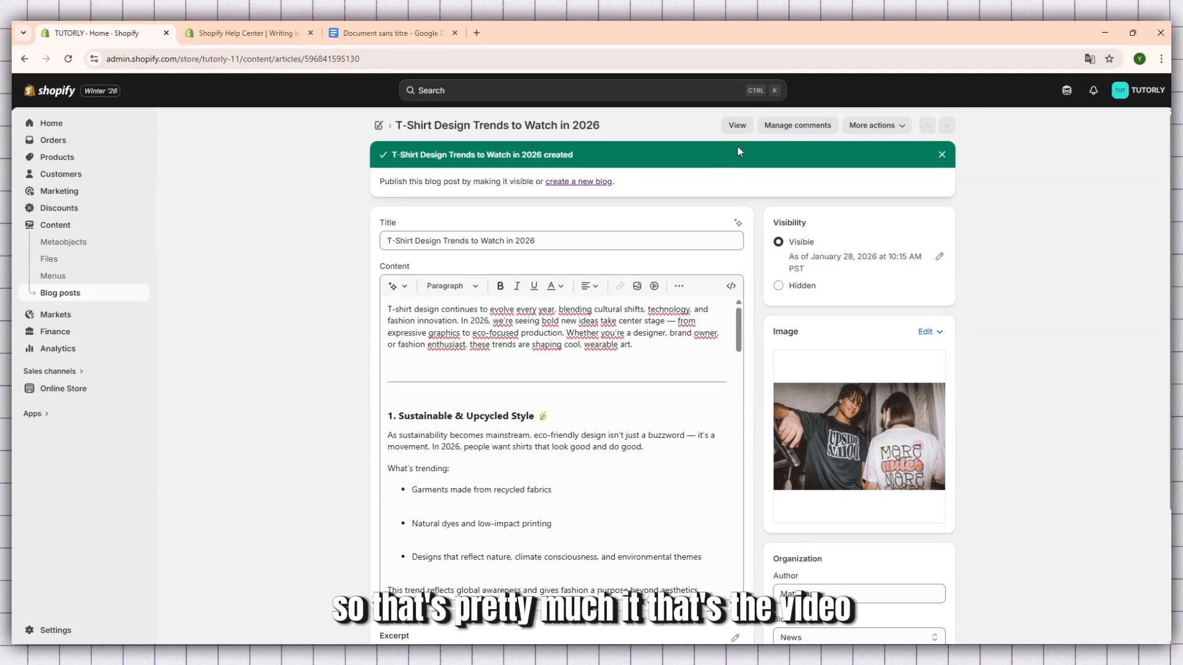
- View the saved blog post on the online store and look through its image and article sections
click(736, 125)
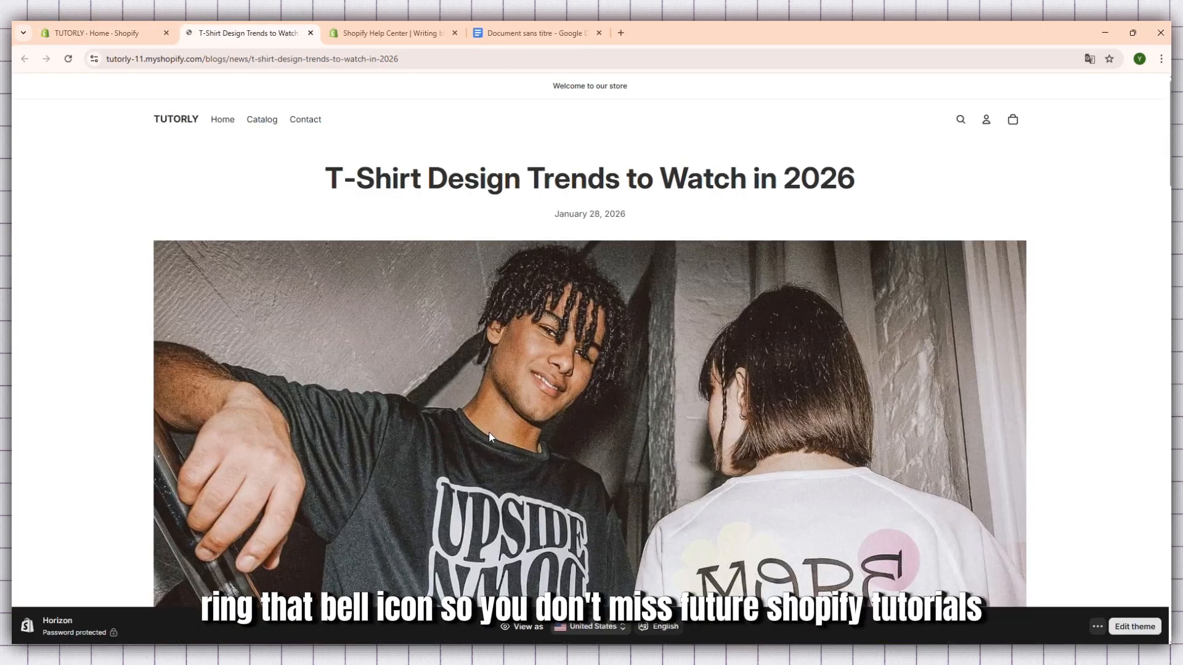
scroll(491, 436, down, 10)
scroll(527, 543, down, 5)
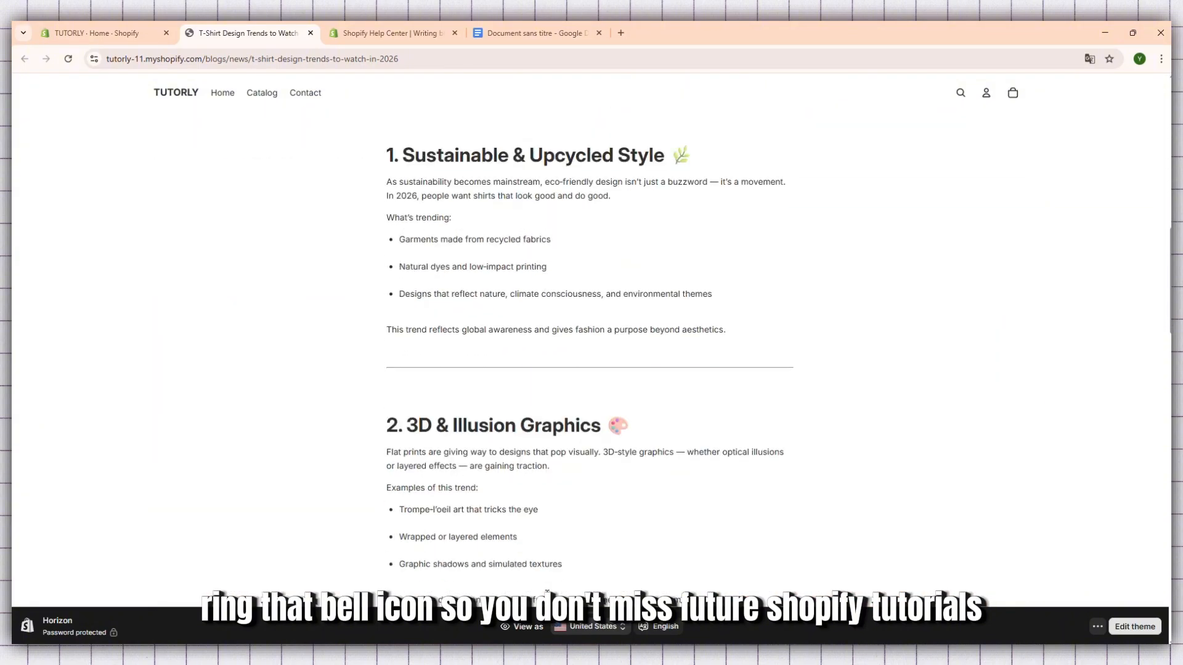